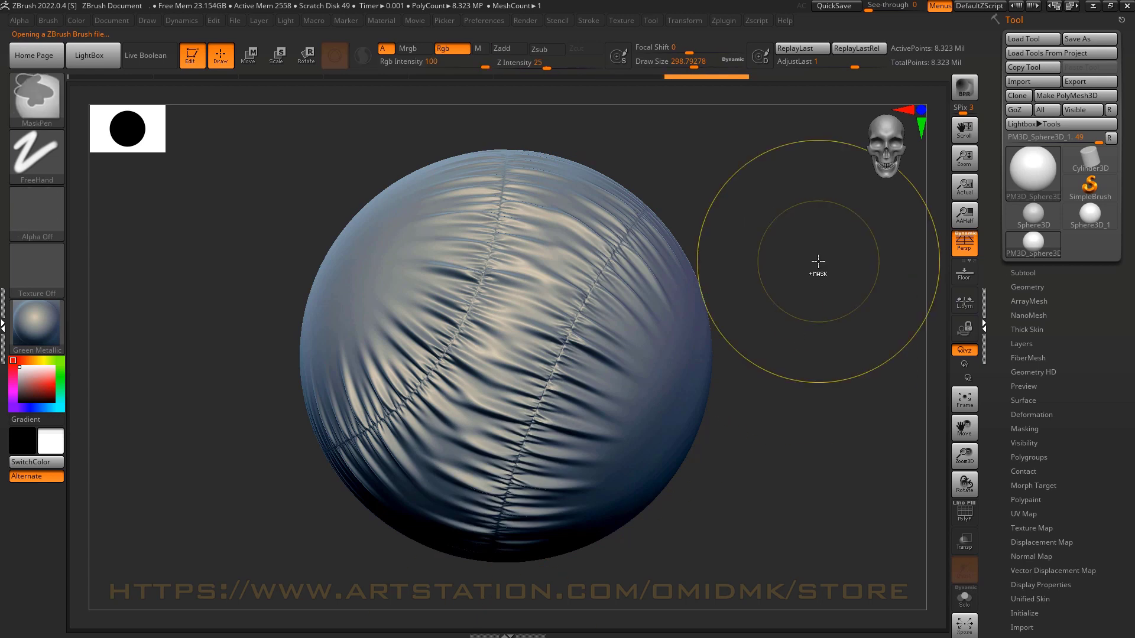
- Undo the wrinkled seam strokes to leave the sphere clean
key("ctrl+z")
key("ctrl+z")
key("ctrl+z")
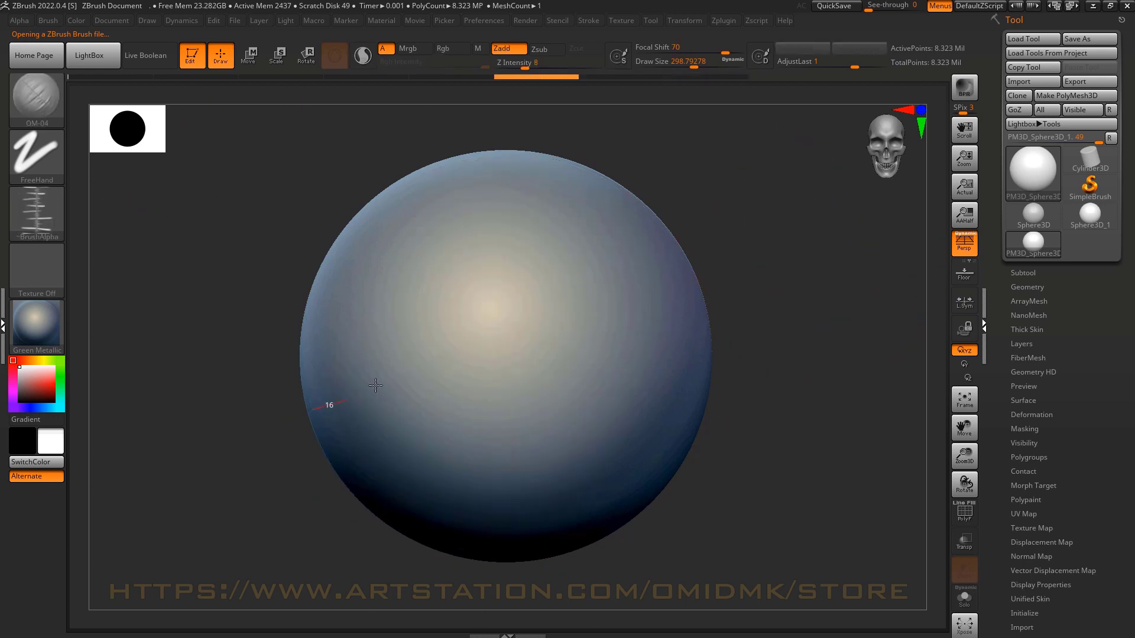
- Test the OM-04 brush with two curved wrinkled seams across the sphere, and undo both
mouse_move(375, 386)
left_mouse_down()
mouse_move(498, 233)
mouse_move(520, 119)
left_mouse_up()
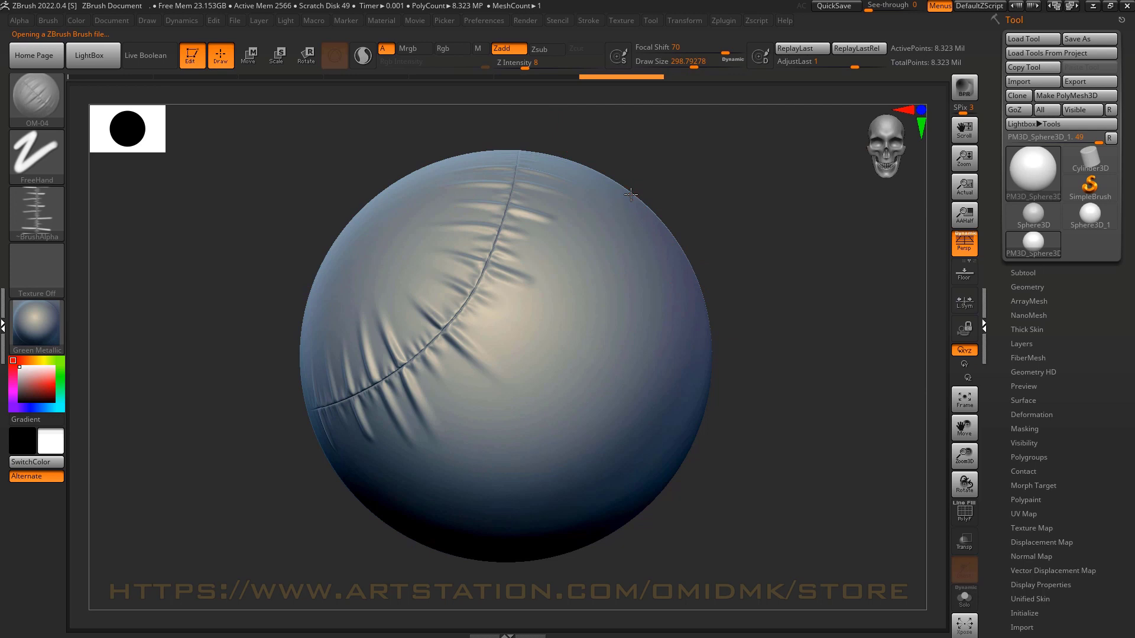
mouse_move(631, 195)
left_mouse_down()
mouse_move(541, 331)
mouse_move(497, 568)
mouse_move(503, 620)
left_mouse_up()
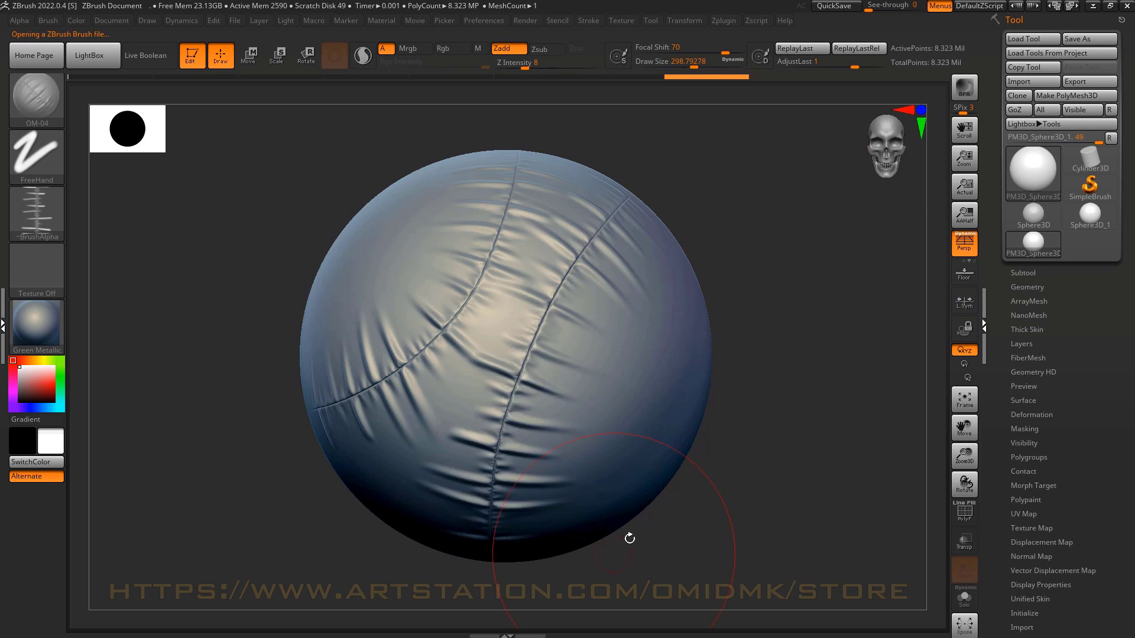
key("ctrl+z")
key("ctrl+z")
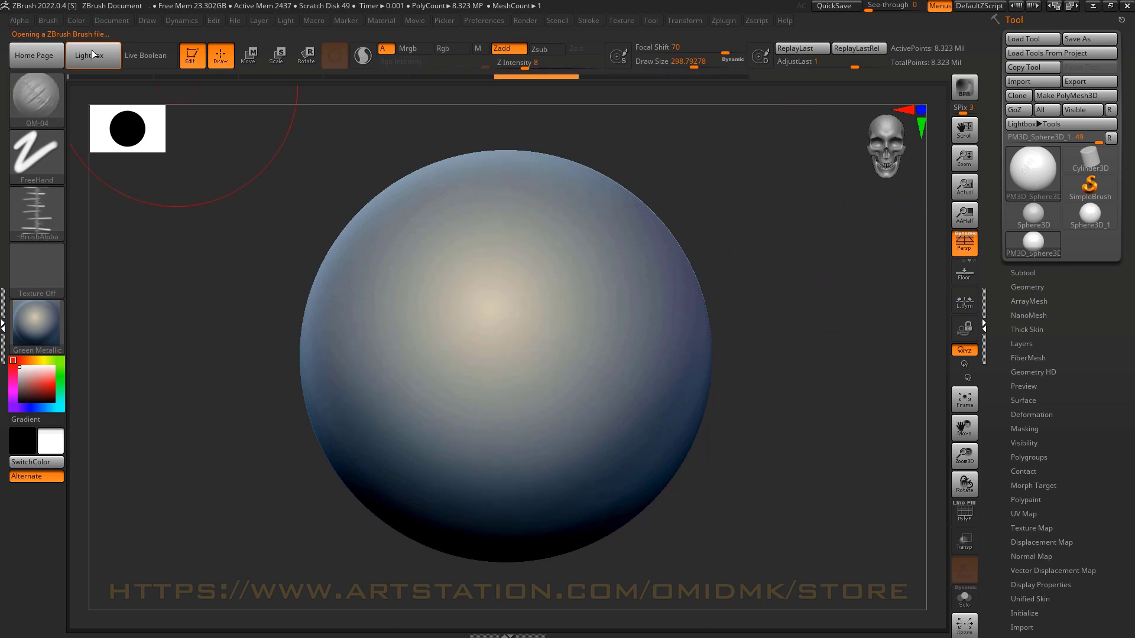
- Test the next stitch brush with two diagonal seams from the sphere's upper edge to its lower area, and undo both
mouse_move(415, 367)
left_mouse_down()
mouse_move(564, 228)
mouse_move(592, 95)
left_mouse_up()
mouse_move(632, 192)
left_mouse_down()
mouse_move(535, 296)
mouse_move(458, 529)
mouse_move(444, 623)
left_mouse_up()
key("ctrl+z")
key("ctrl+z")
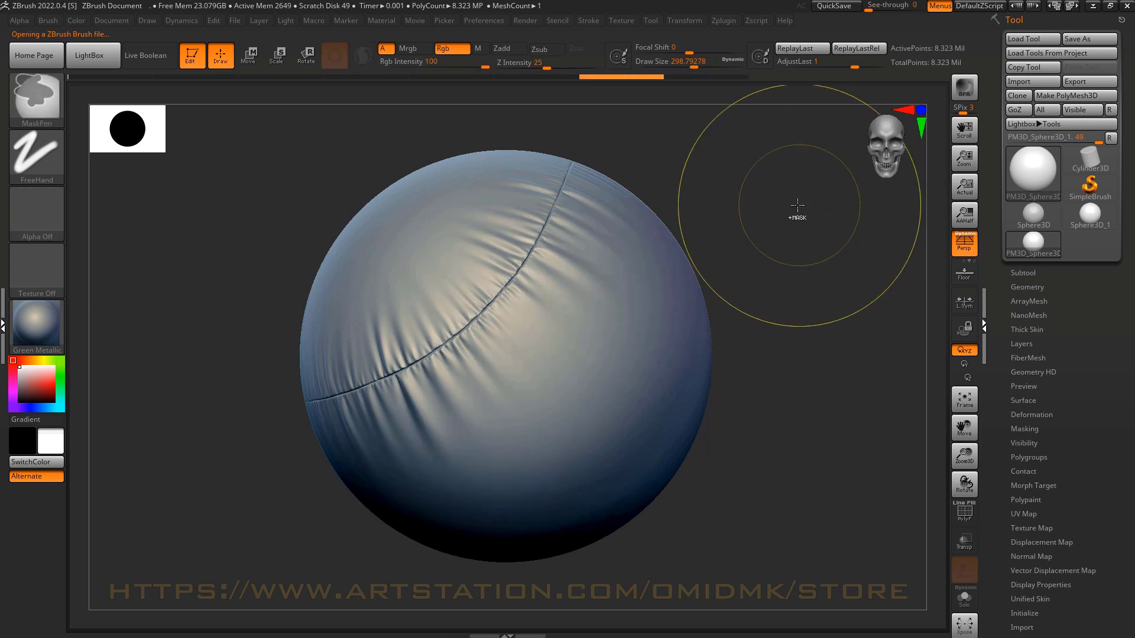
- Test the OM-12 brush with three diagonal puckered seams across the sphere, and undo all three
mouse_move(445, 358)
left_mouse_down()
mouse_move(672, 197)
mouse_move(684, 171)
mouse_move(692, 213)
left_mouse_up()
mouse_move(687, 262)
left_mouse_down()
mouse_move(583, 355)
mouse_move(436, 552)
mouse_move(411, 618)
left_mouse_up()
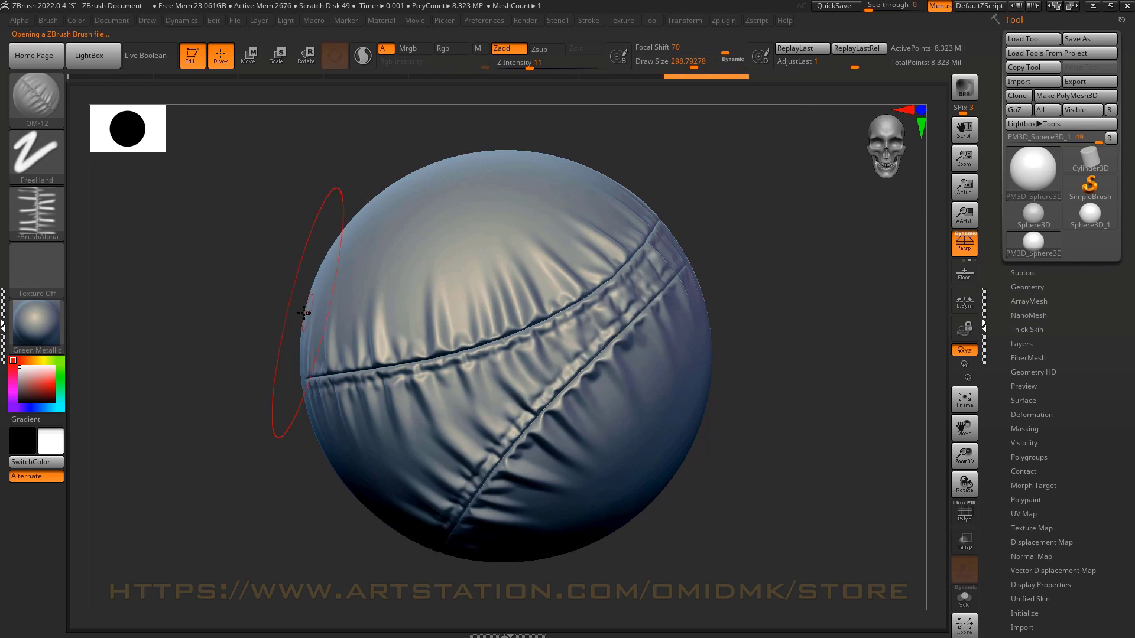
mouse_move(357, 312)
left_mouse_down()
mouse_move(545, 235)
mouse_move(640, 104)
left_mouse_up()
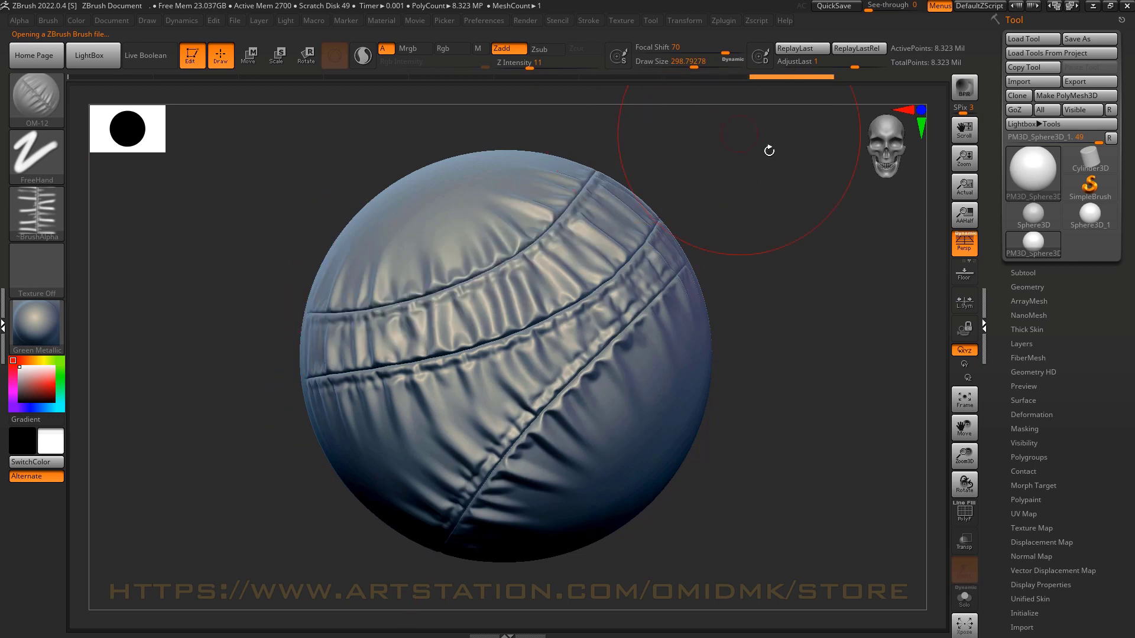
key("ctrl+z")
key("ctrl+z")
key("ctrl+z")
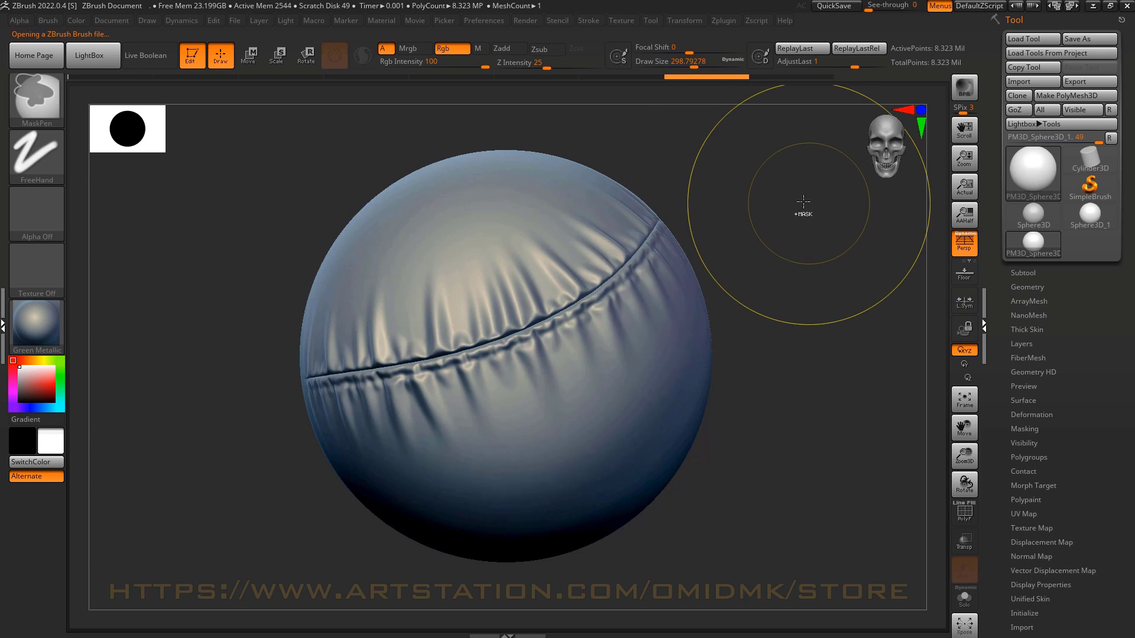
- Load the OM-13 brush to draw three roughly horizontal puckered seams curving around the sphere, and undo all three
left_click(90, 51)
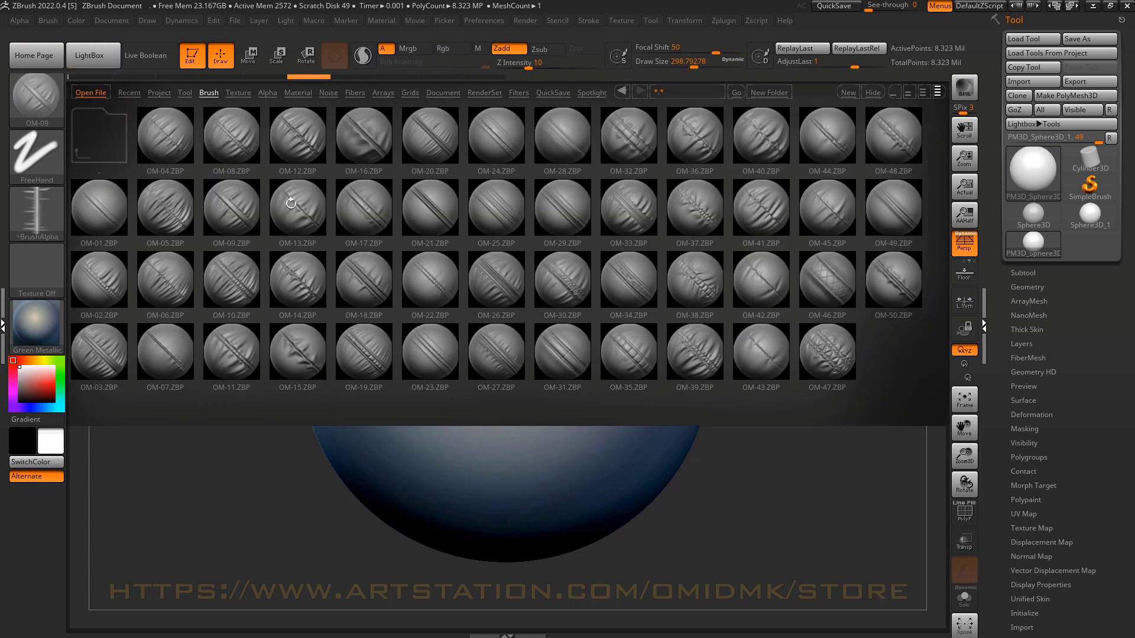
double_click(291, 203)
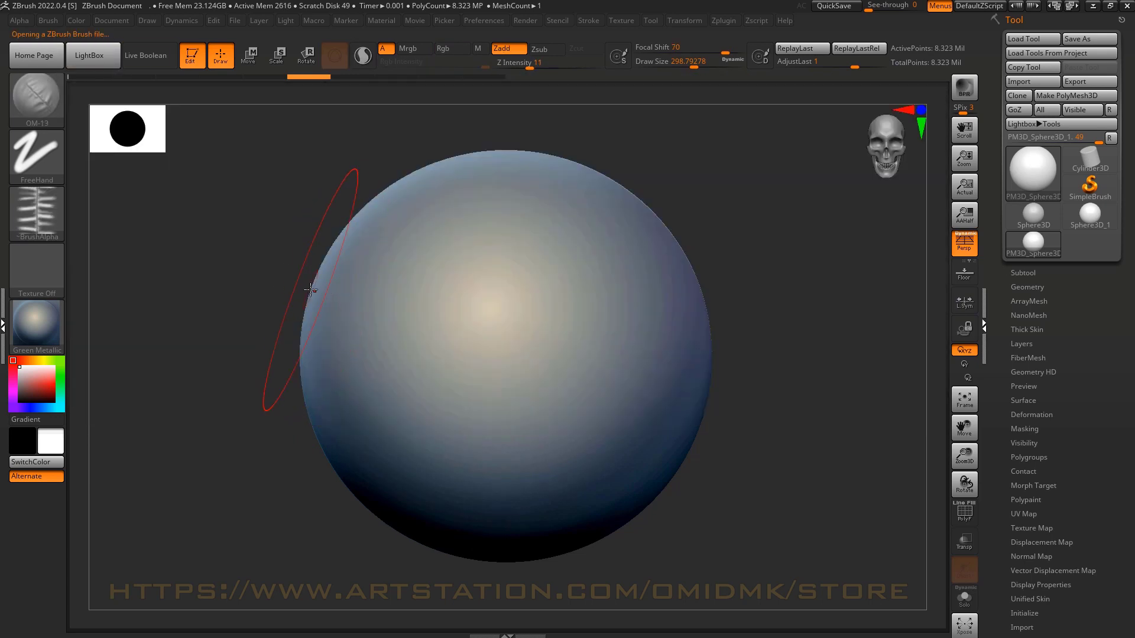
mouse_move(310, 290)
left_mouse_down()
mouse_move(580, 299)
mouse_move(672, 372)
mouse_move(671, 576)
left_mouse_up()
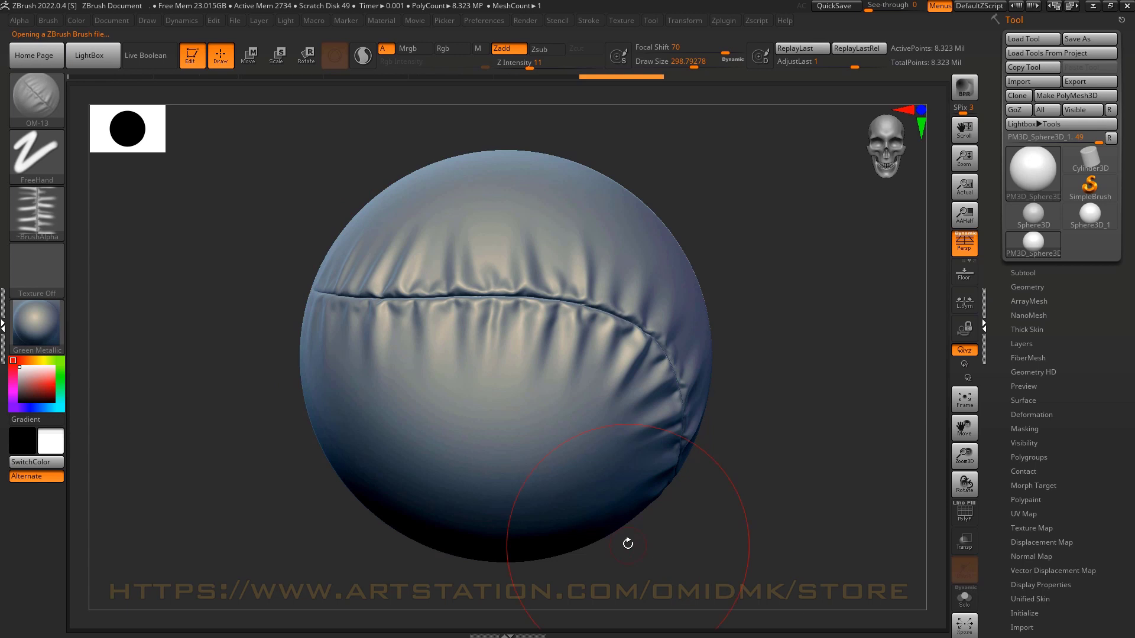
mouse_move(628, 544)
left_mouse_down()
mouse_move(626, 484)
mouse_move(594, 440)
mouse_move(621, 504)
mouse_move(552, 396)
mouse_move(340, 380)
mouse_move(203, 253)
left_mouse_up()
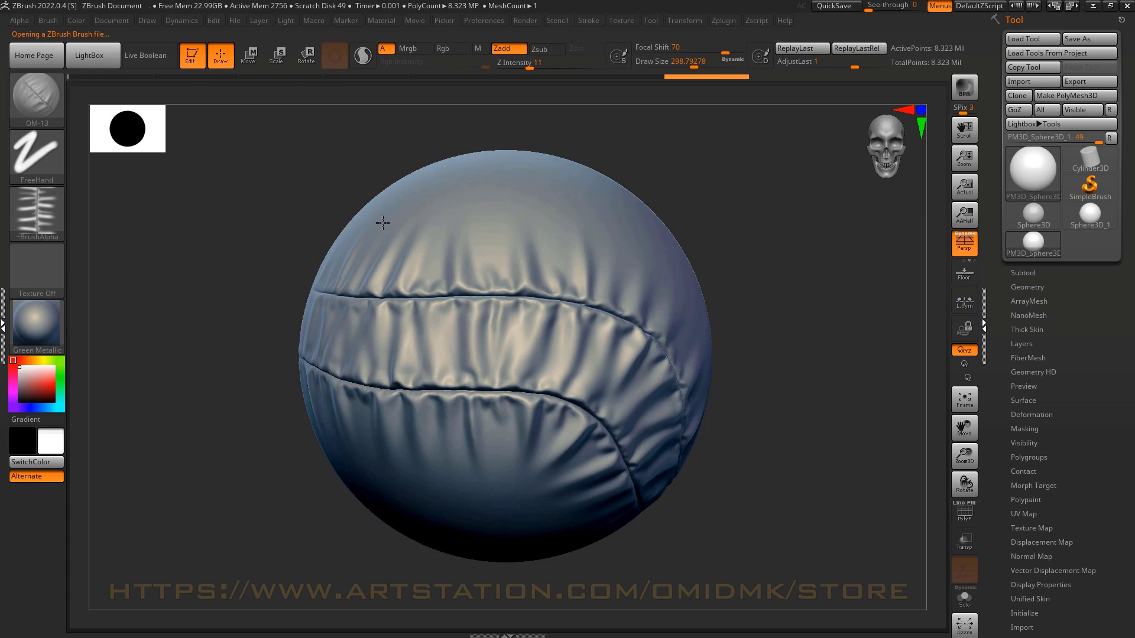
mouse_move(383, 223)
left_mouse_down()
mouse_move(750, 167)
mouse_move(786, 117)
left_mouse_up()
key("ctrl")
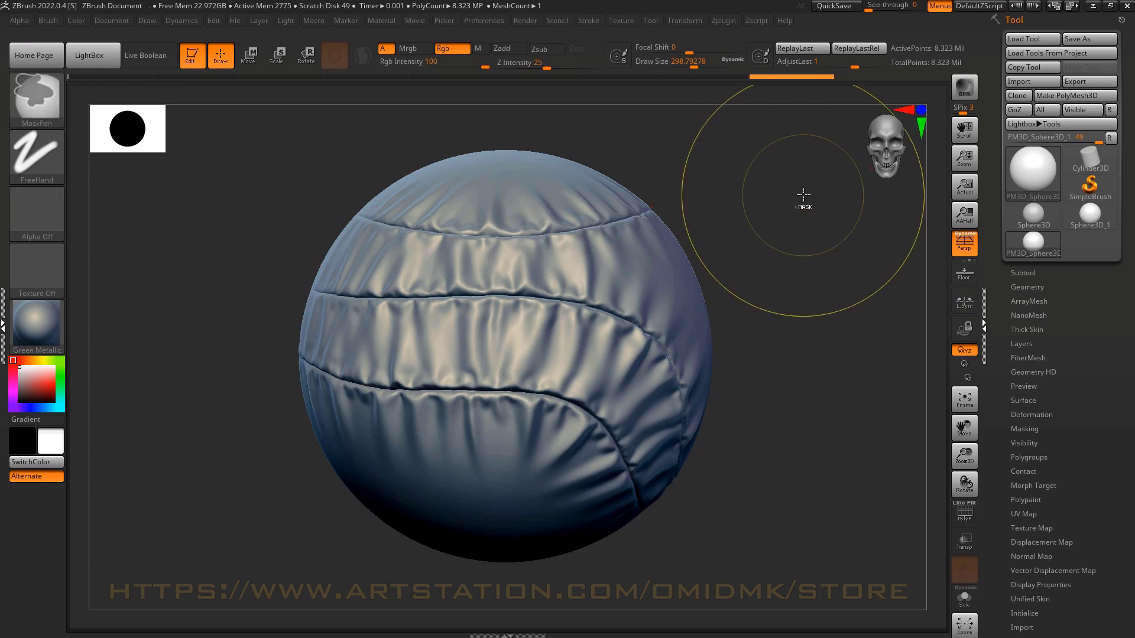
key("ctrl+z")
key("ctrl+z")
key("ctrl+z")
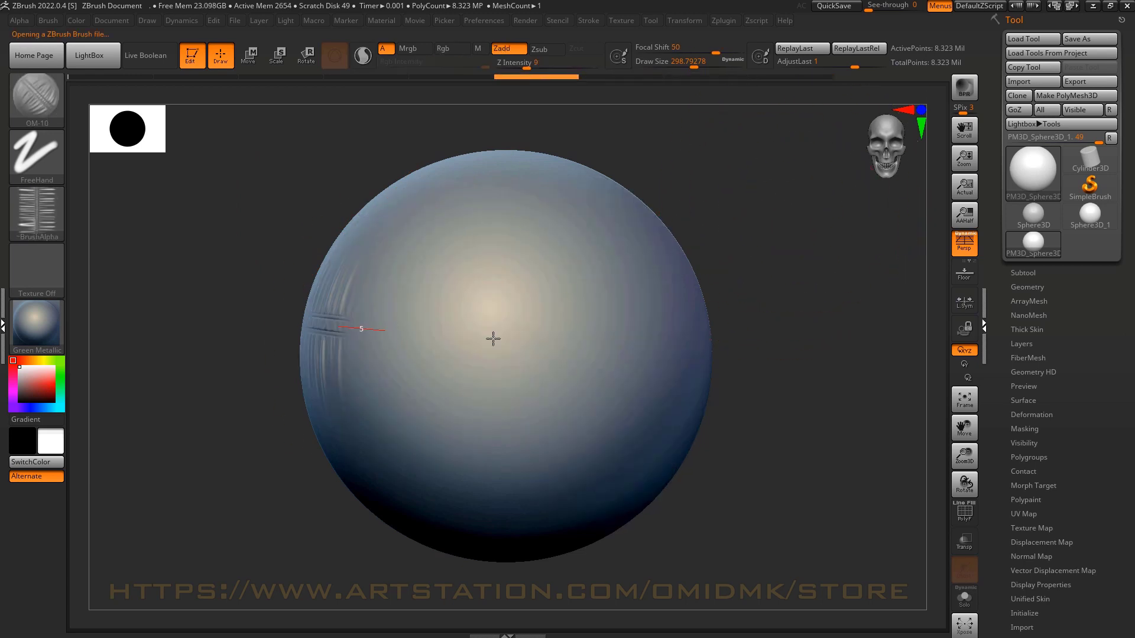
- Test the OM-10 double-line seam brush with three horizontal bands across the sphere, and undo them
mouse_move(494, 338)
left_mouse_down()
mouse_move(718, 344)
mouse_move(690, 325)
left_mouse_up()
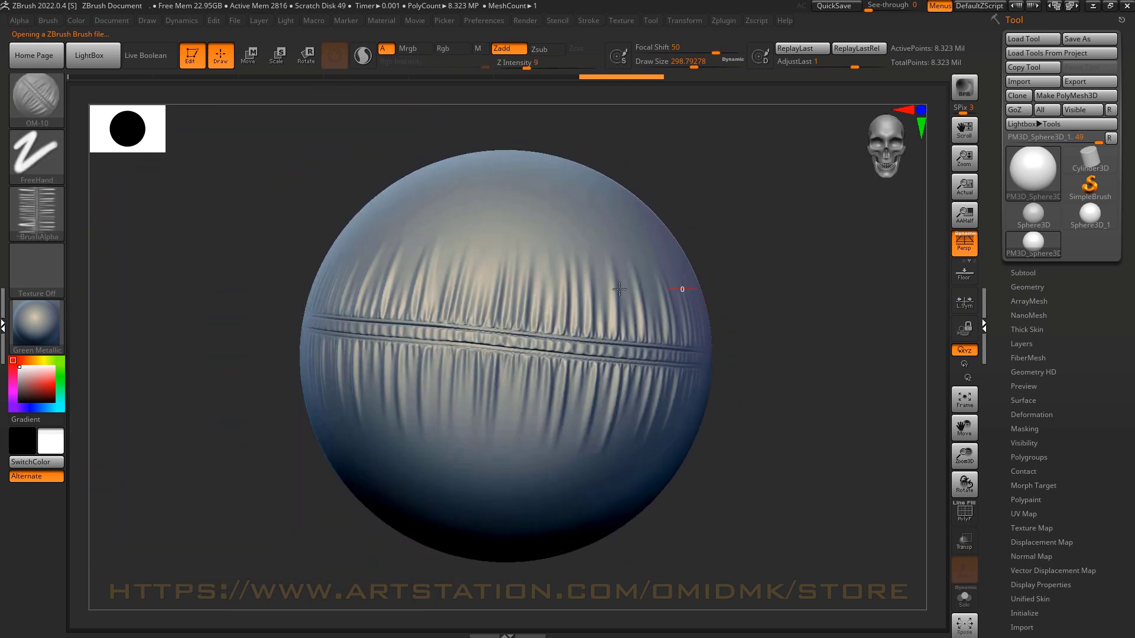
mouse_move(620, 289)
left_mouse_down()
mouse_move(467, 279)
mouse_move(349, 299)
left_mouse_up()
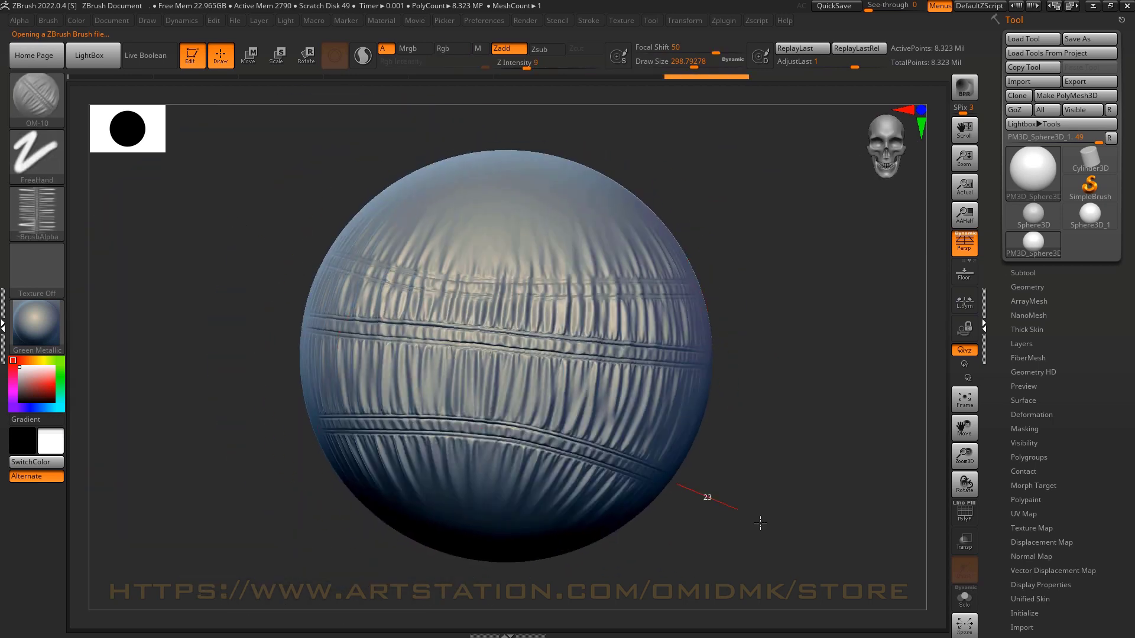
key("ctrl")
key("ctrl+z")
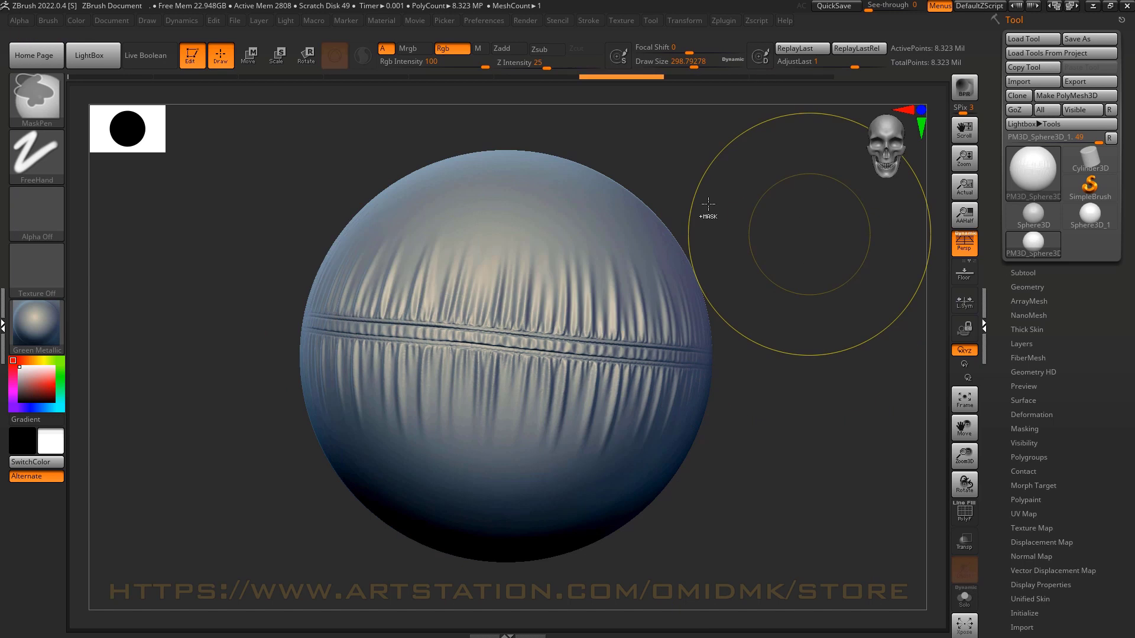
key("ctrl+z")
- Load the OM-15 brush to draw three curved, deeply creased seams across the sphere, and undo all three
left_click(97, 52)
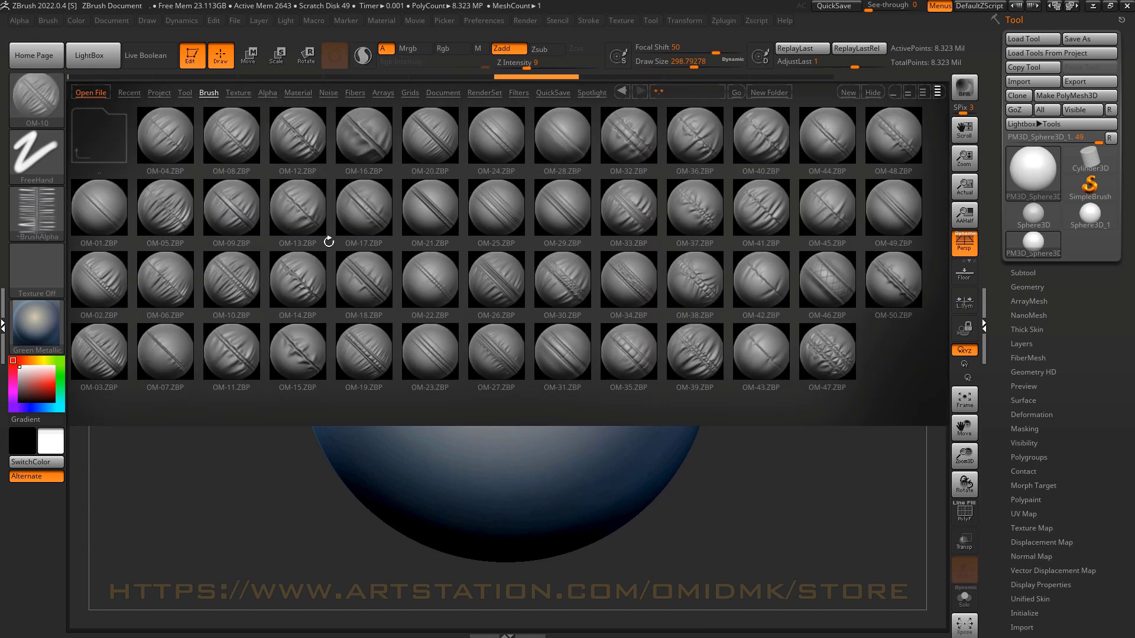
double_click(315, 354)
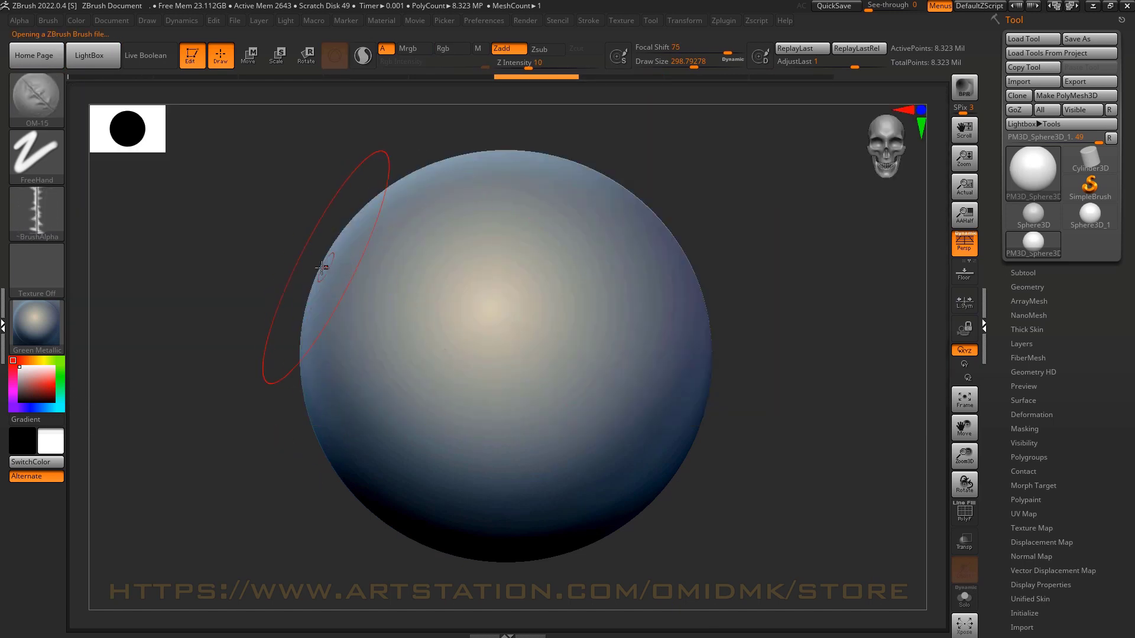
mouse_move(326, 272)
left_mouse_down()
mouse_move(535, 292)
mouse_move(689, 369)
left_mouse_up()
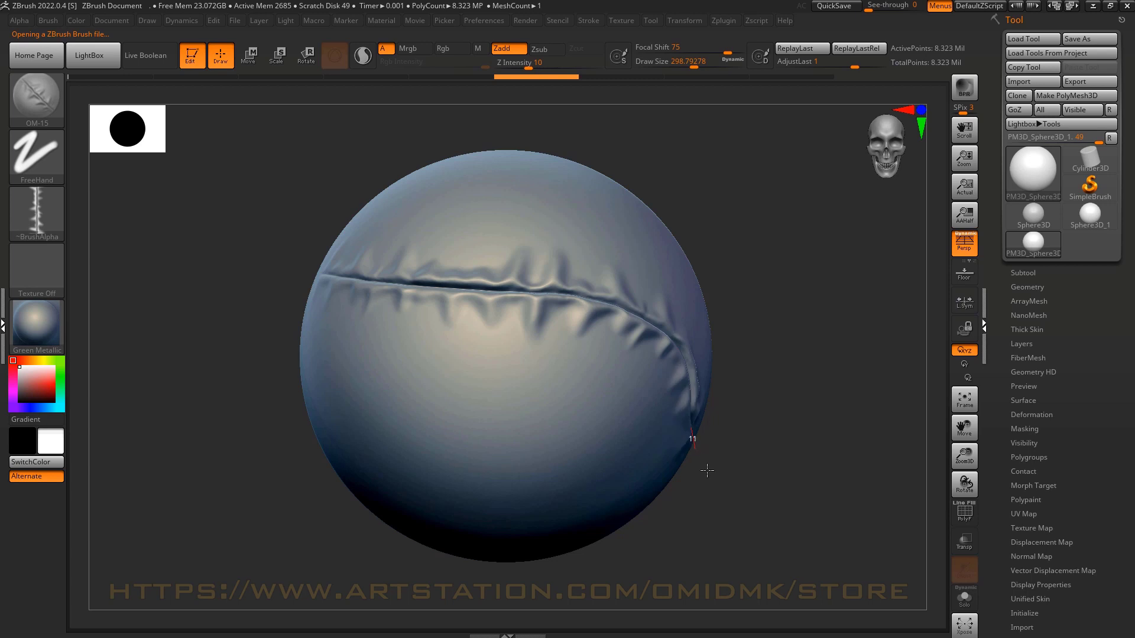
left_click_drag(707, 470, 709, 473)
mouse_move(622, 518)
left_mouse_down()
mouse_move(611, 482)
mouse_move(179, 288)
left_mouse_up()
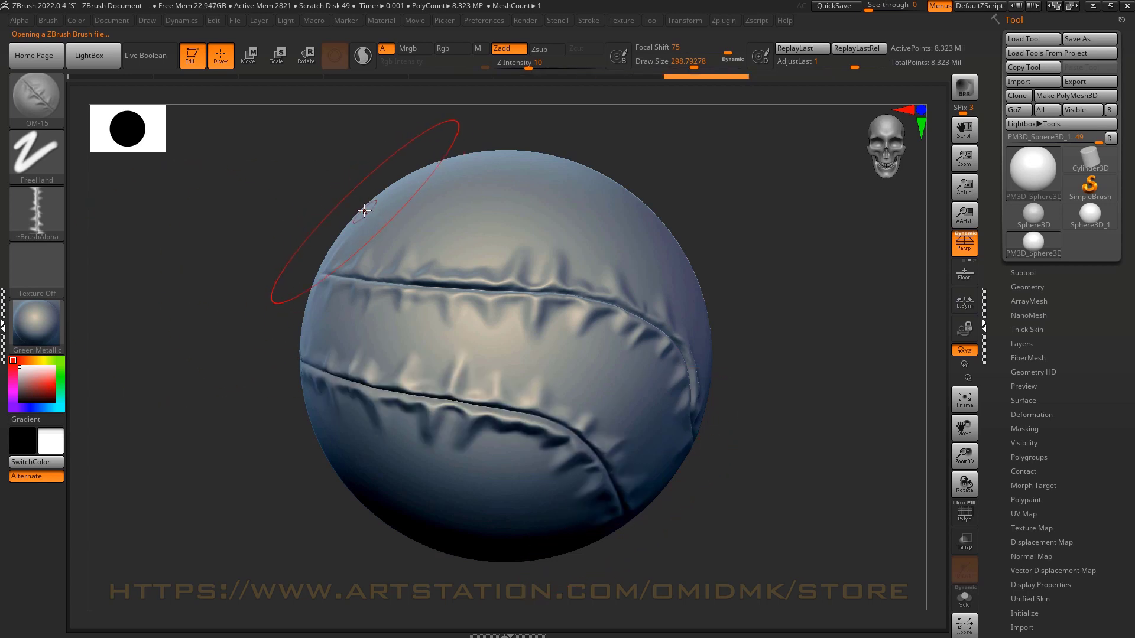
mouse_move(517, 235)
left_mouse_down()
mouse_move(654, 266)
mouse_move(706, 310)
left_mouse_up()
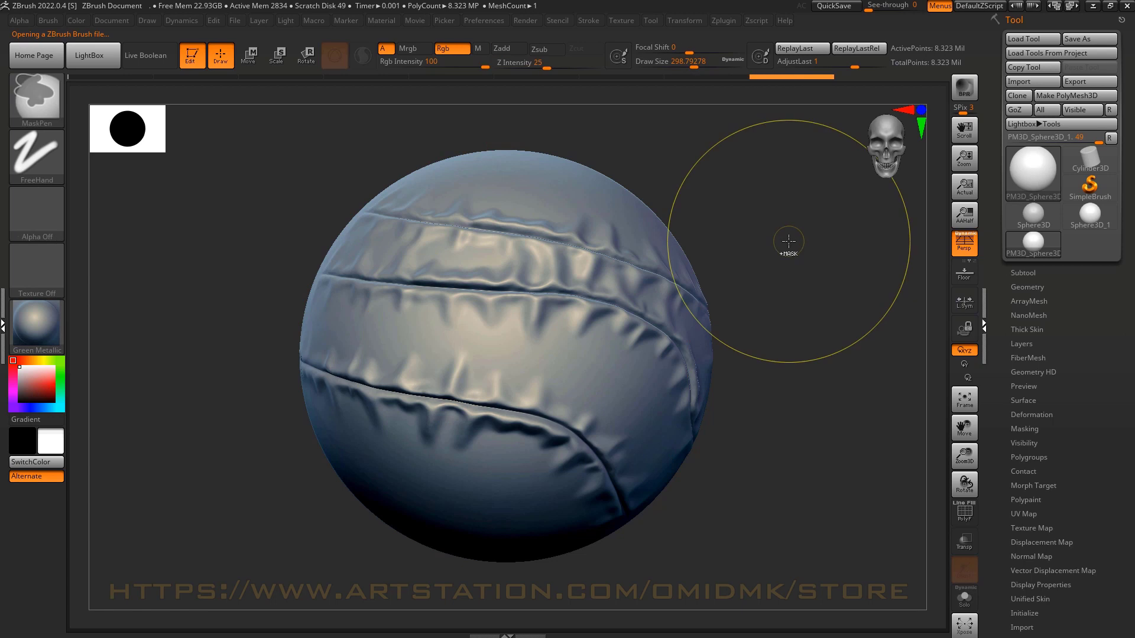
key("ctrl+z")
key("ctrl+z")
key("ctrl+z")
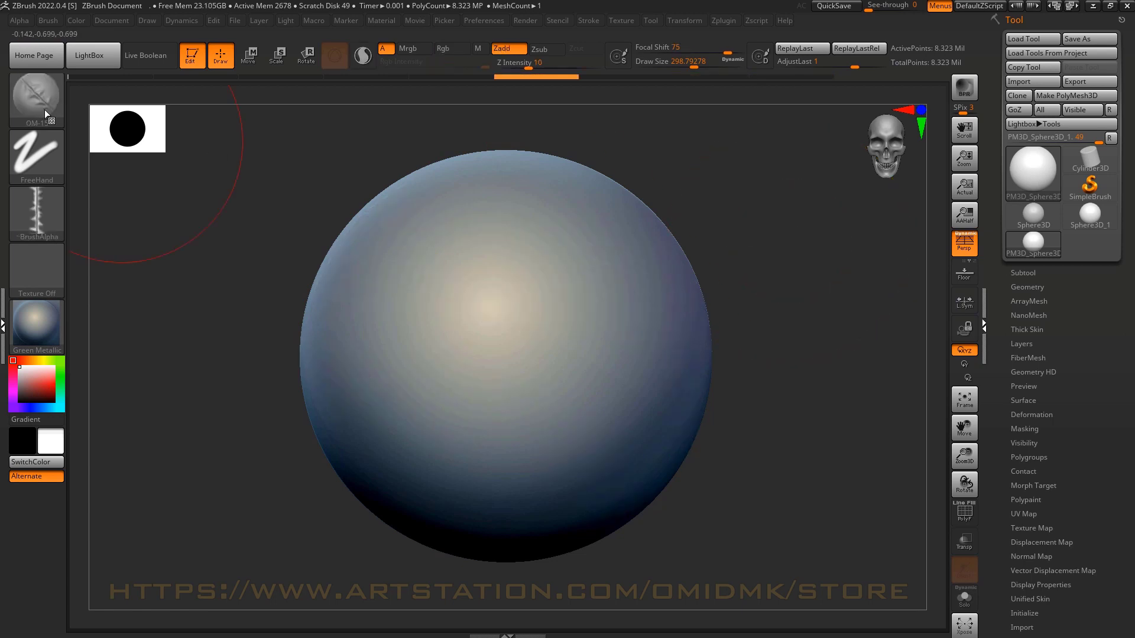
- Test the OM-17 brush with a seam from the sphere's upper right to its lower left, and undo it
left_click_drag(618, 214, 369, 568)
key("ctrl+z")
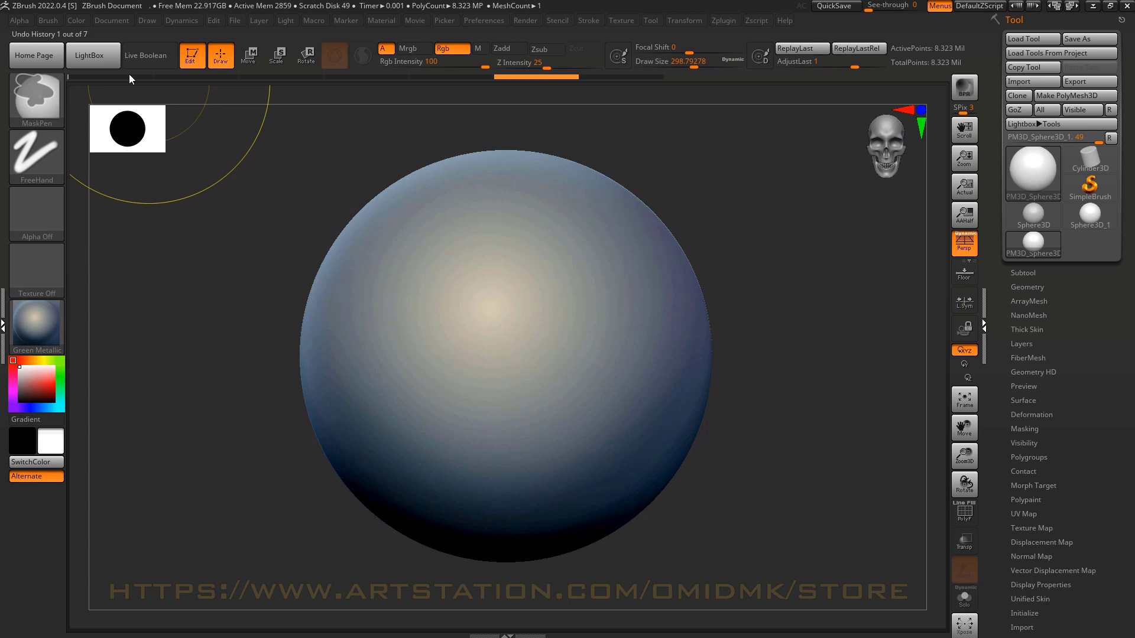
- Load the OM-11 brush to draw two parallel diagonal seams from upper left to lower right on the sphere, and undo both
left_click(90, 55)
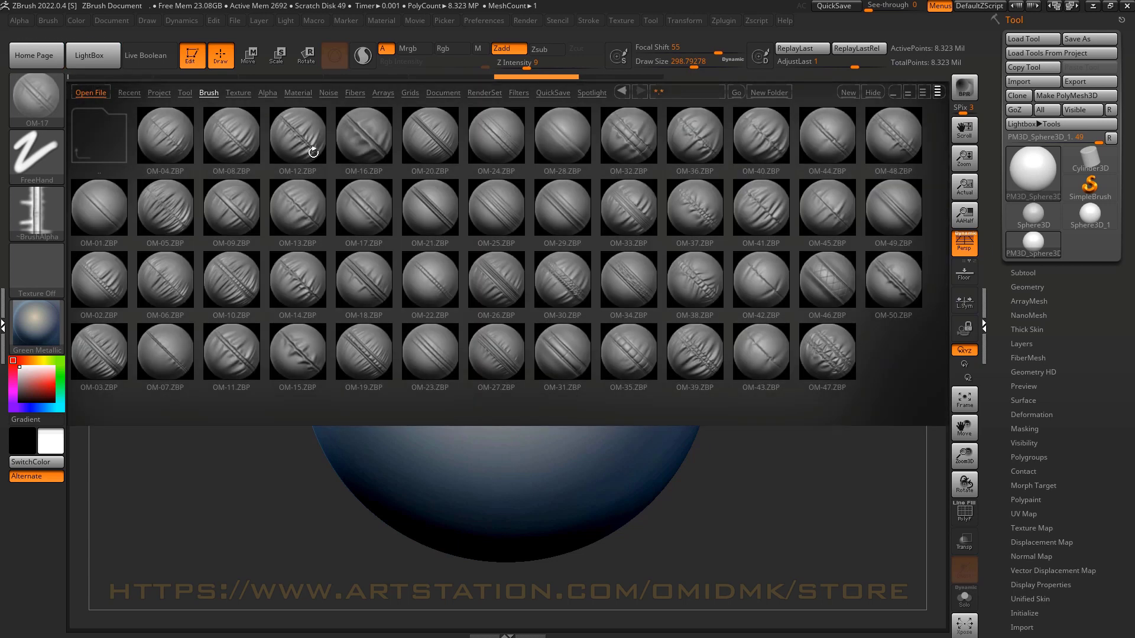
double_click(243, 357)
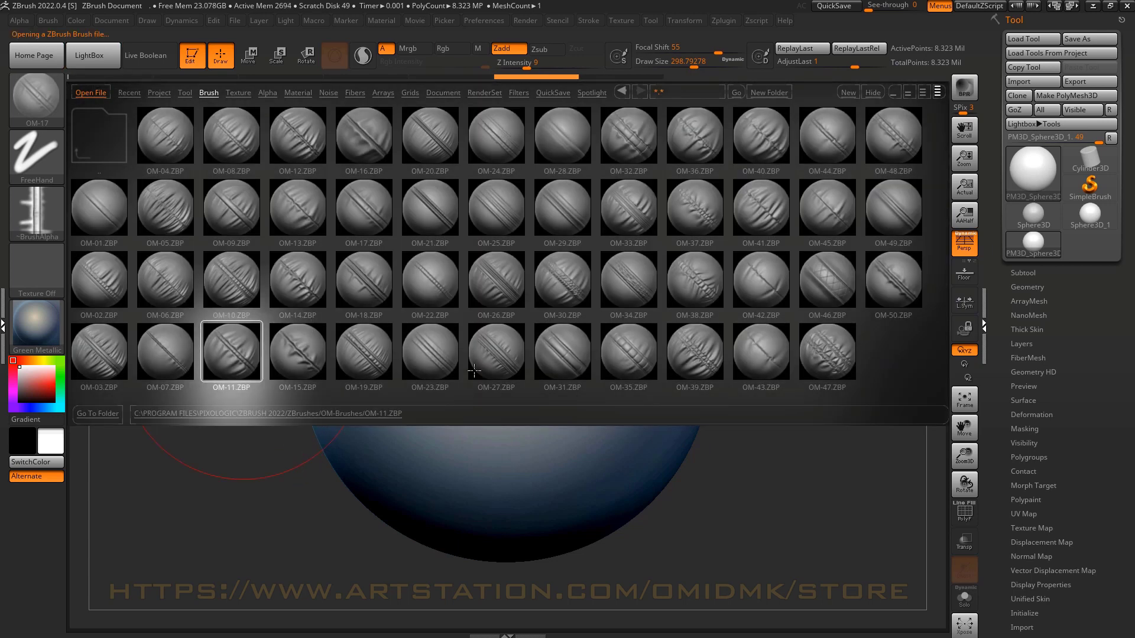
left_click_drag(374, 200, 656, 520)
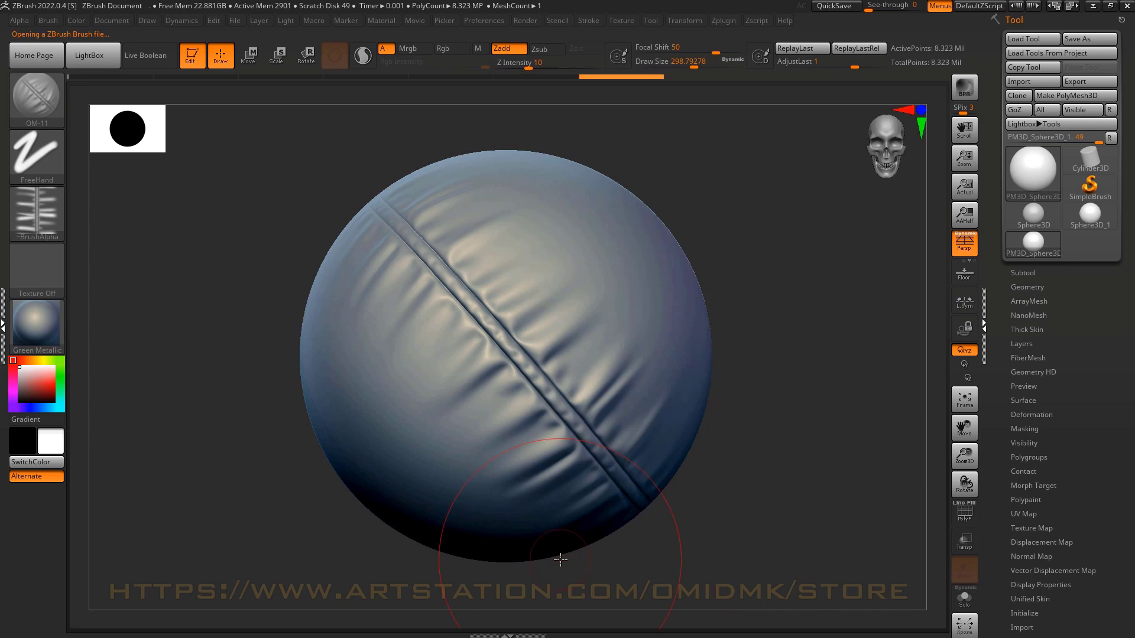
left_click_drag(561, 560, 241, 123)
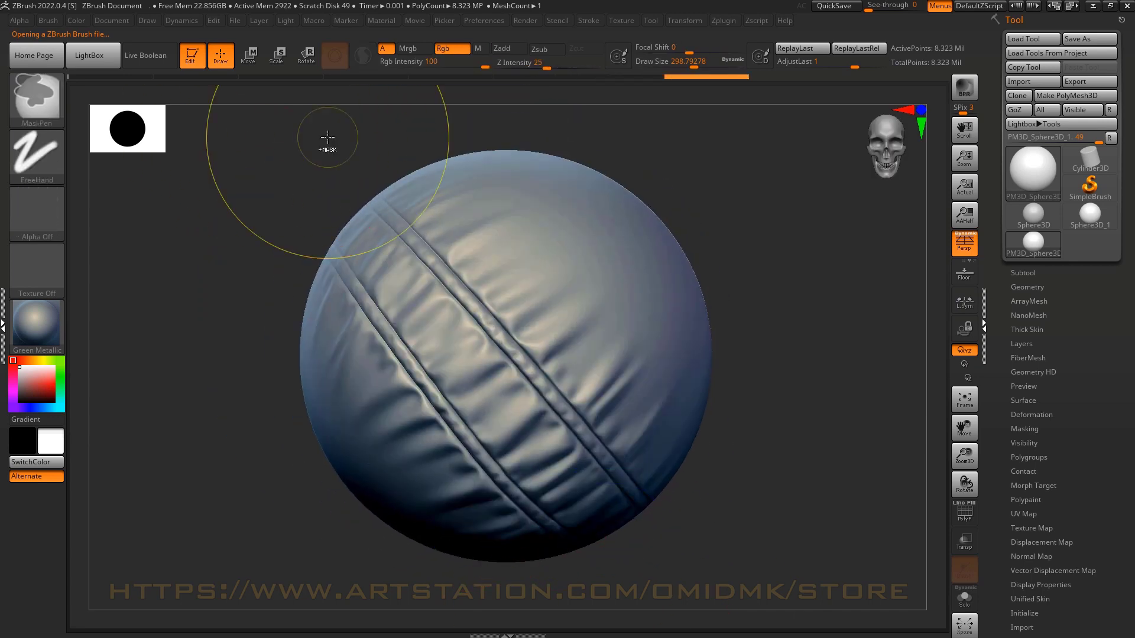
key("ctrl+z")
key("ctrl+z")
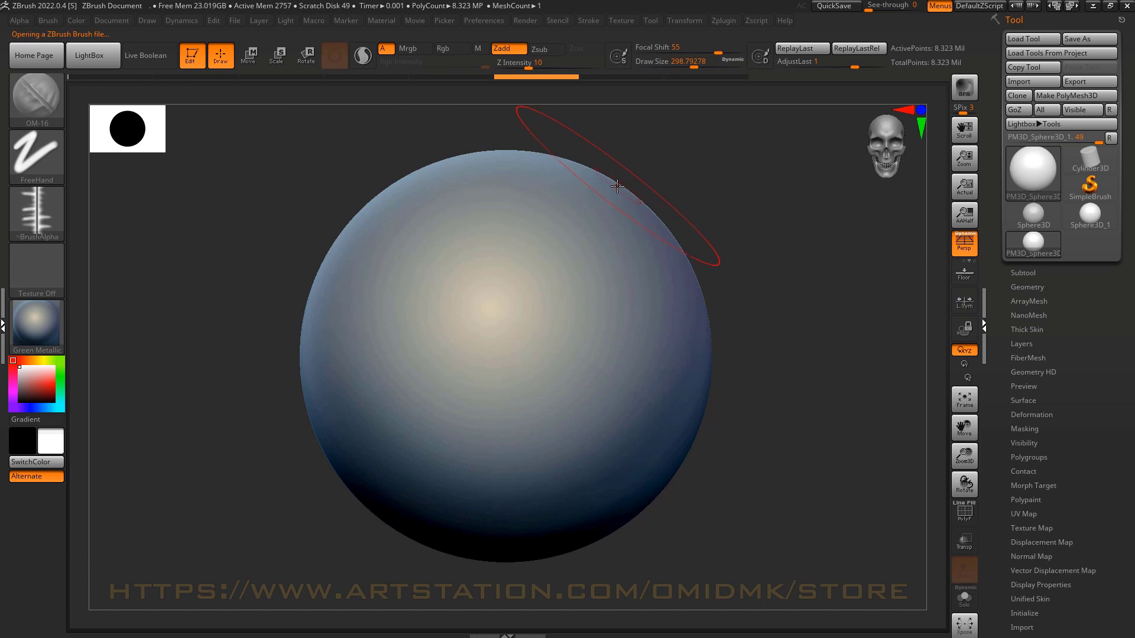
- Test the OM-16 brush with two diagonal folded seams between the sphere's lower left and right side, and undo both
mouse_move(582, 227)
left_mouse_down()
mouse_move(286, 436)
mouse_move(170, 451)
left_mouse_up()
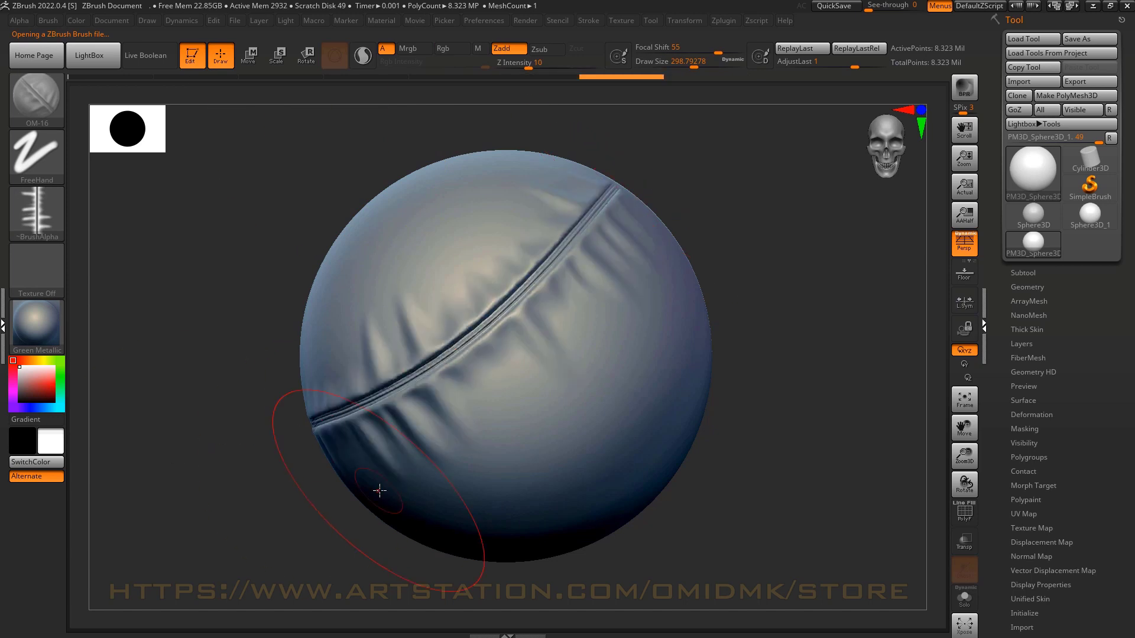
mouse_move(364, 502)
left_mouse_down()
mouse_move(489, 400)
mouse_move(651, 329)
mouse_move(843, 304)
left_mouse_up()
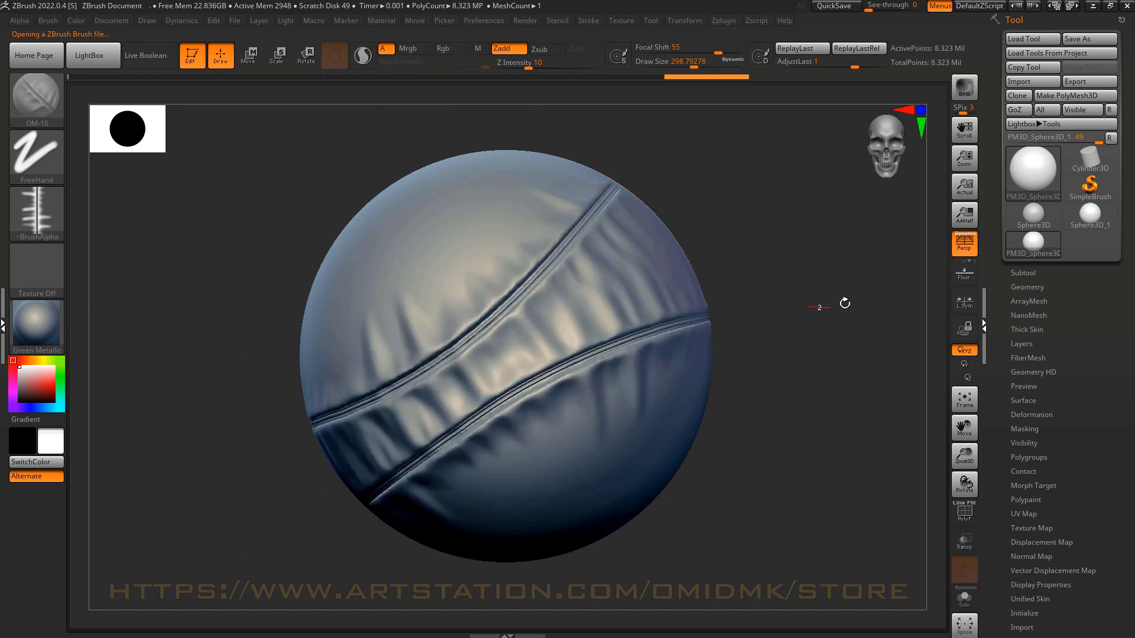
key("ctrl")
key("ctrl+z")
key("ctrl+z")
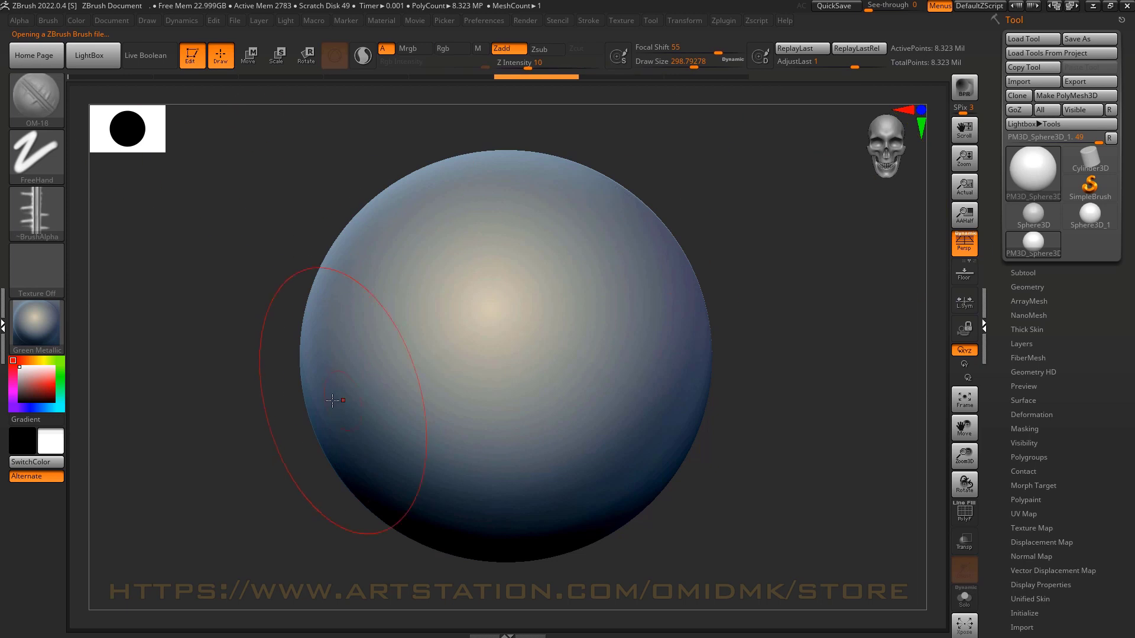
- Test the OM-18 brush with three diagonal seams across the sphere, and undo all three
mouse_move(391, 369)
left_mouse_down()
mouse_move(735, 253)
mouse_move(785, 215)
mouse_move(780, 225)
left_mouse_up()
mouse_move(677, 367)
left_mouse_down()
mouse_move(473, 456)
mouse_move(254, 577)
mouse_move(261, 518)
left_mouse_up()
mouse_move(317, 282)
left_mouse_down()
mouse_move(497, 228)
mouse_move(744, 102)
left_mouse_up()
key("ctrl")
key("ctrl+z")
key("ctrl+z")
key("ctrl+z")
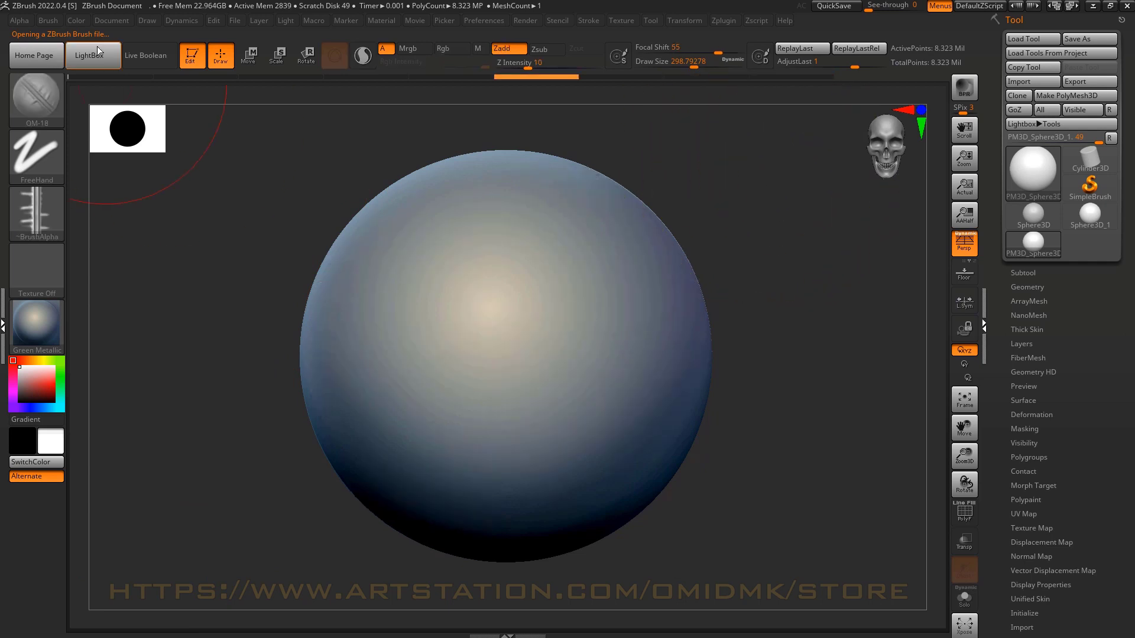
- Load the OM-20 brush to draw a wrinkled seam from the sphere's upper left to its right side, and undo it
left_click(102, 55)
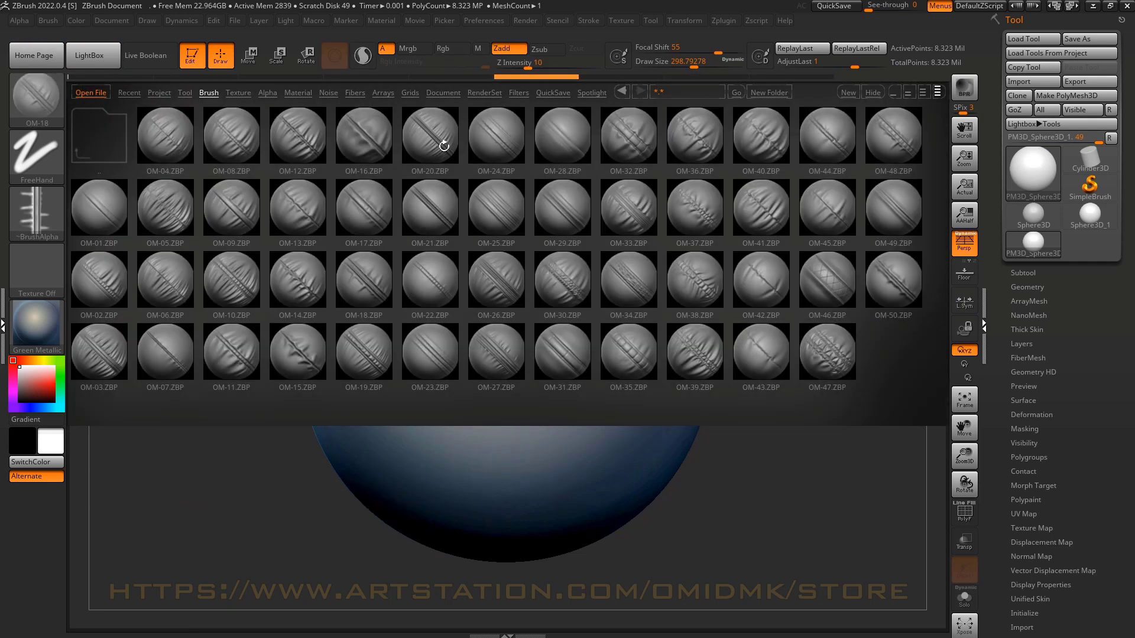
double_click(444, 145)
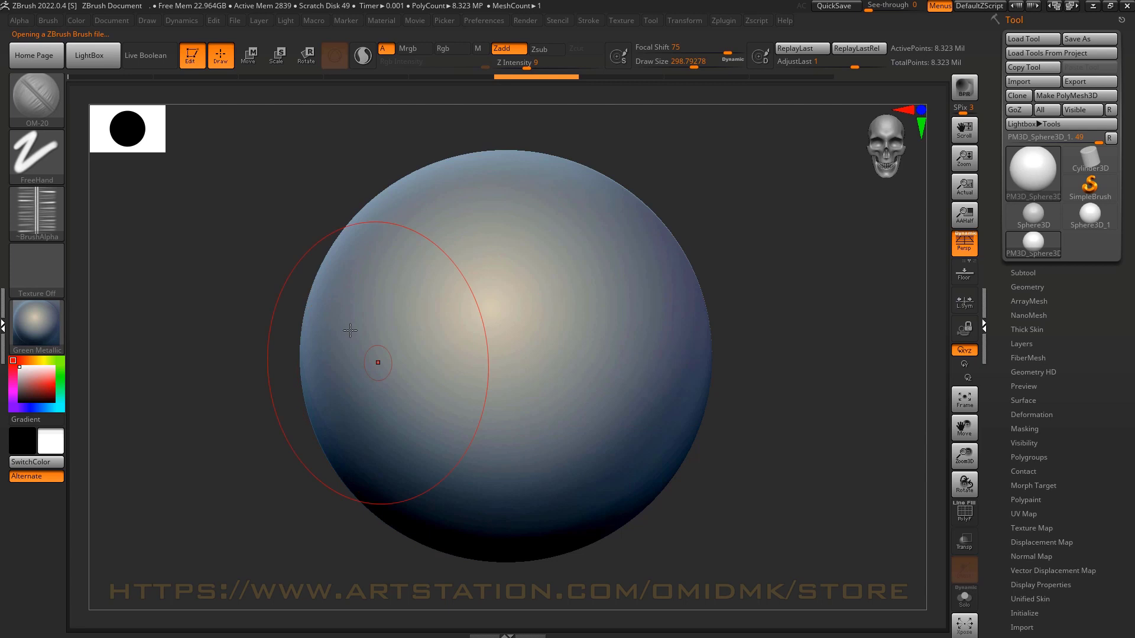
mouse_move(446, 333)
left_mouse_down()
mouse_move(570, 374)
mouse_move(811, 401)
left_mouse_up()
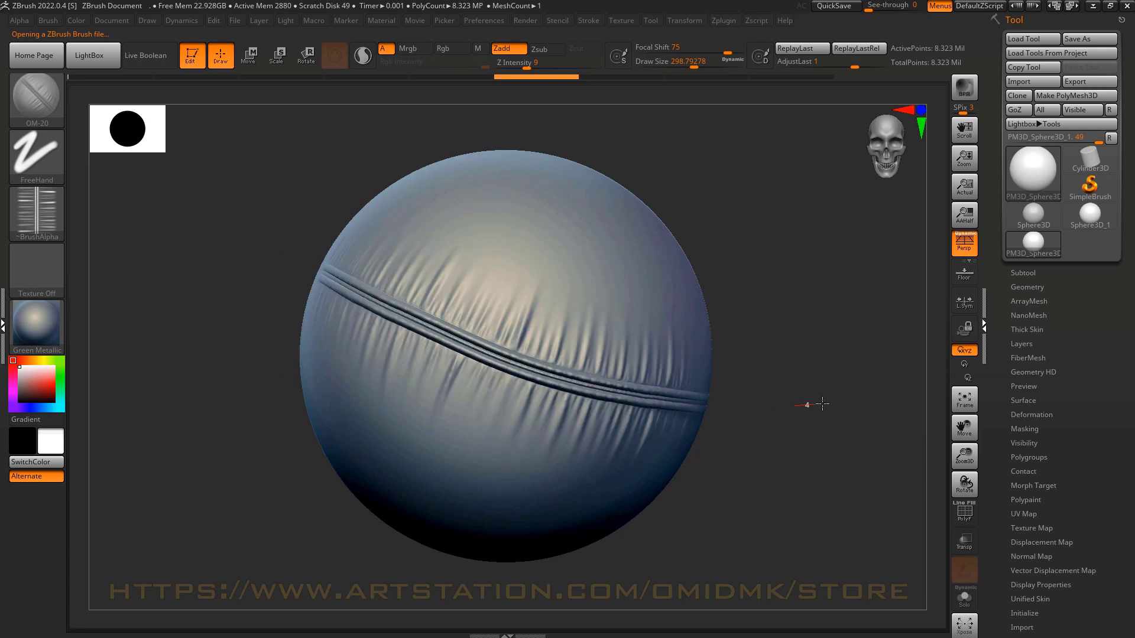
key("ctrl")
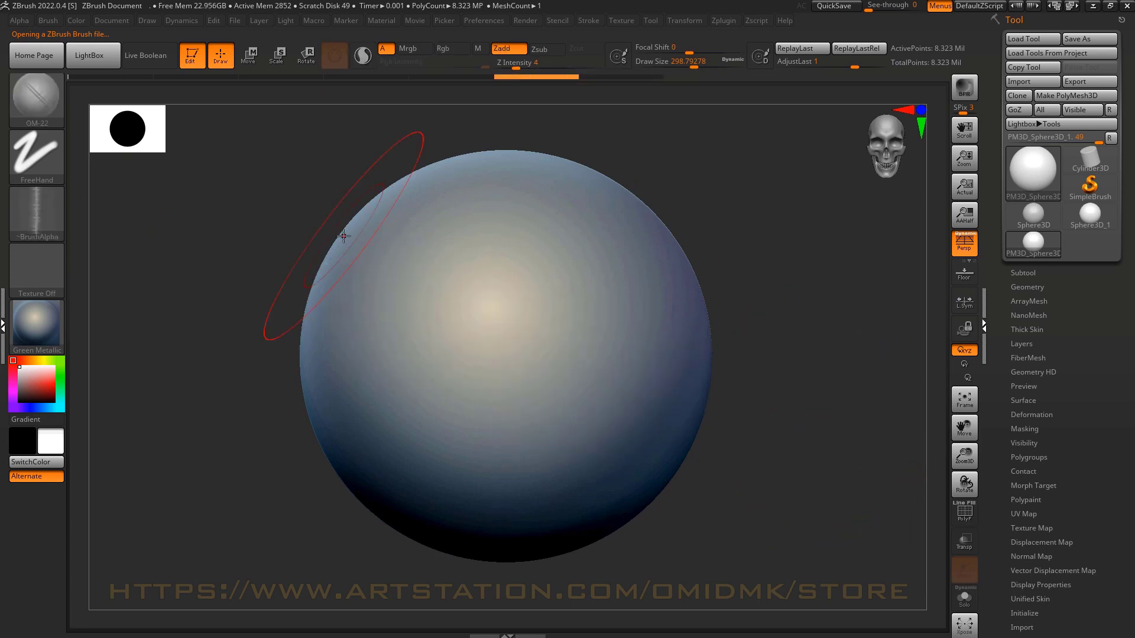
- Test the OM-22 brush with a diagonal seam from the sphere's upper left to its lower right, and undo it
mouse_move(349, 237)
left_mouse_down()
mouse_move(532, 348)
mouse_move(733, 497)
left_mouse_up()
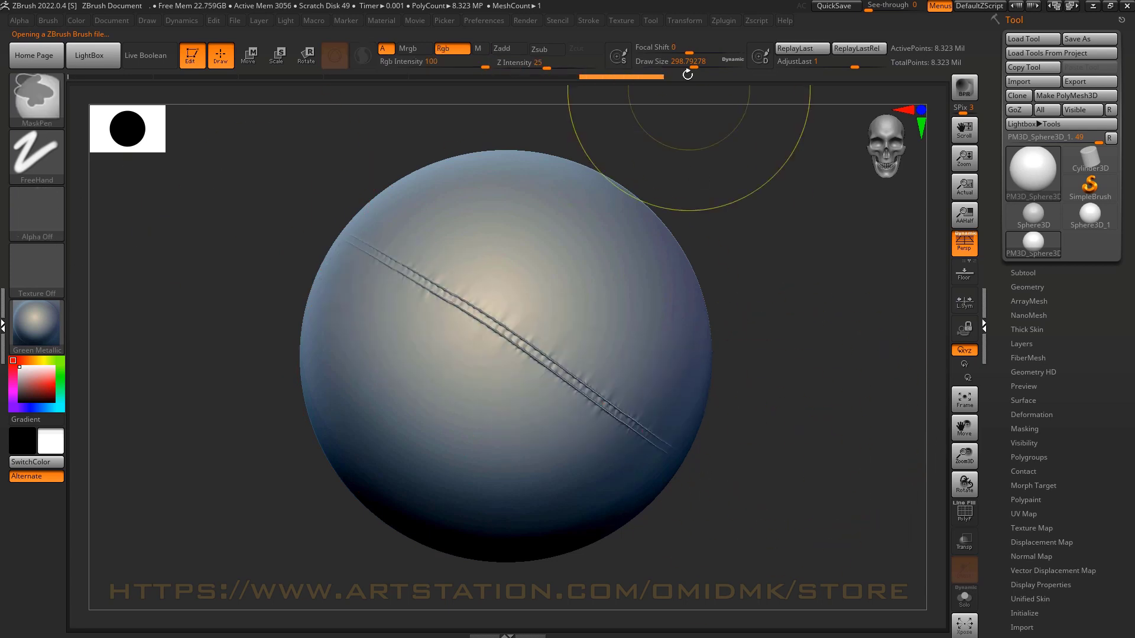
key("ctrl+z")
- Increase the OM-22 brush's draw size to about 437, draw three seams from the sphere's upper area to its lower left, and undo them
left_click_drag(692, 64, 706, 62)
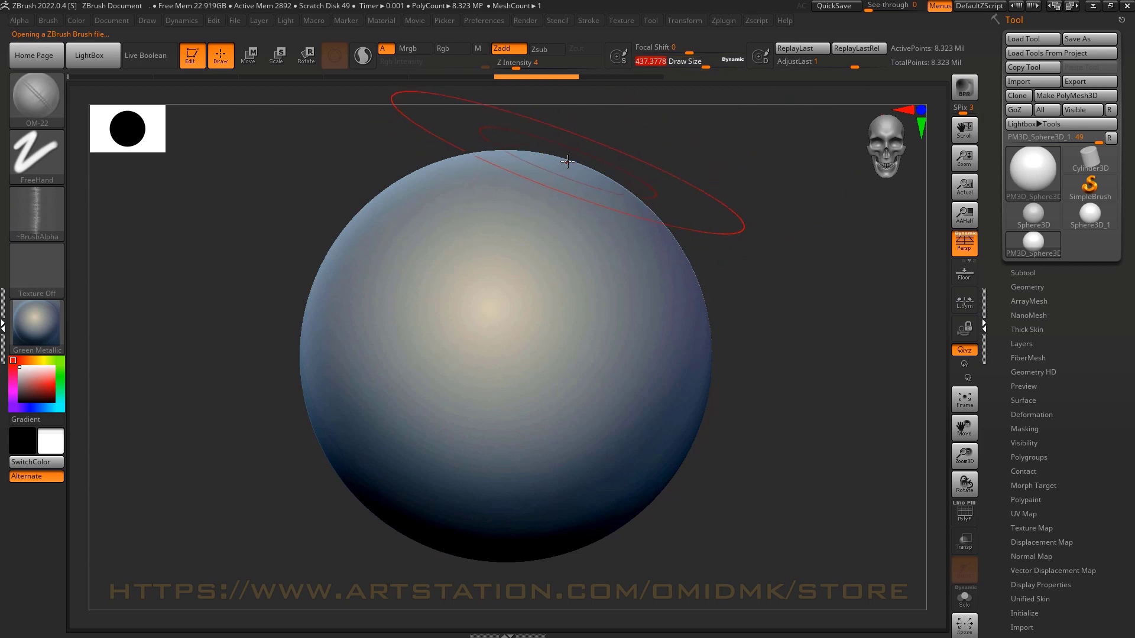
mouse_move(505, 272)
left_mouse_down()
mouse_move(304, 484)
mouse_move(236, 519)
mouse_move(348, 521)
left_mouse_up()
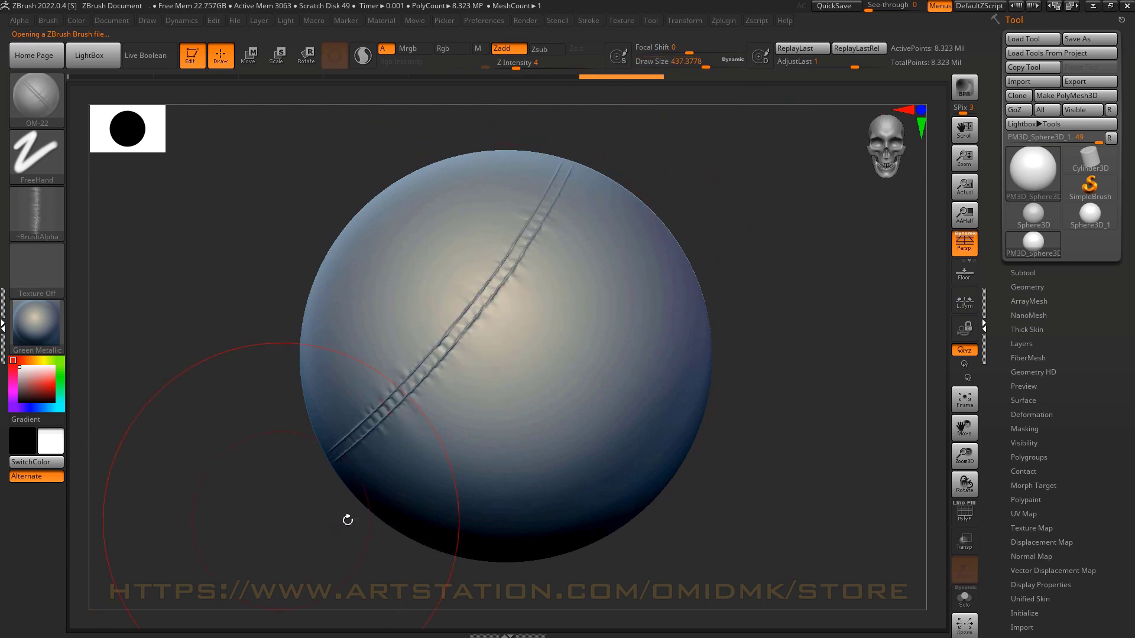
mouse_move(406, 447)
left_mouse_down()
mouse_move(597, 212)
mouse_move(473, 530)
mouse_move(298, 573)
left_mouse_up()
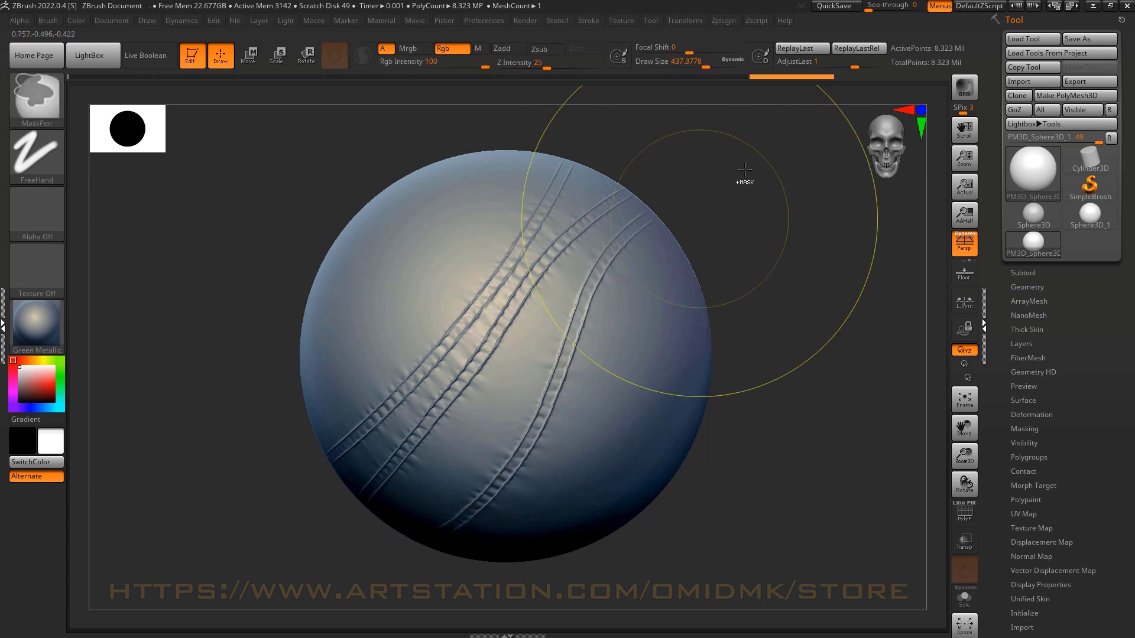
key("ctrl+z")
key("ctrl+z")
key("ctrl+z")
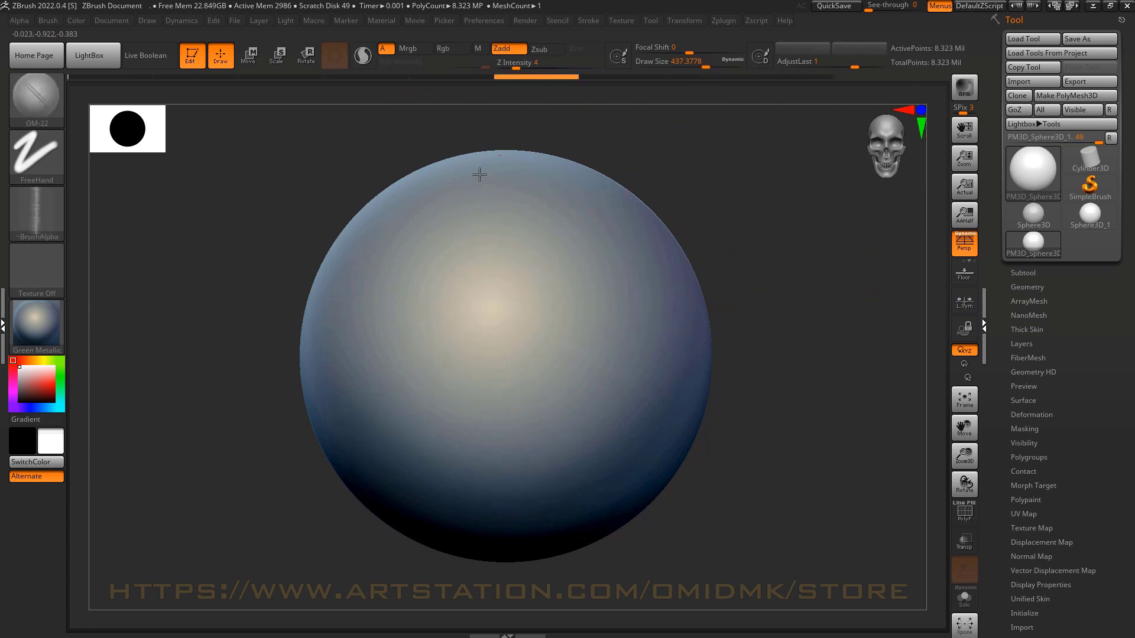
- Draw an S-shaped OM-22 seam down the middle of the sphere and a second stroke back up, and undo both
mouse_move(458, 276)
left_mouse_down()
mouse_move(482, 452)
mouse_move(278, 486)
mouse_move(191, 392)
left_mouse_up()
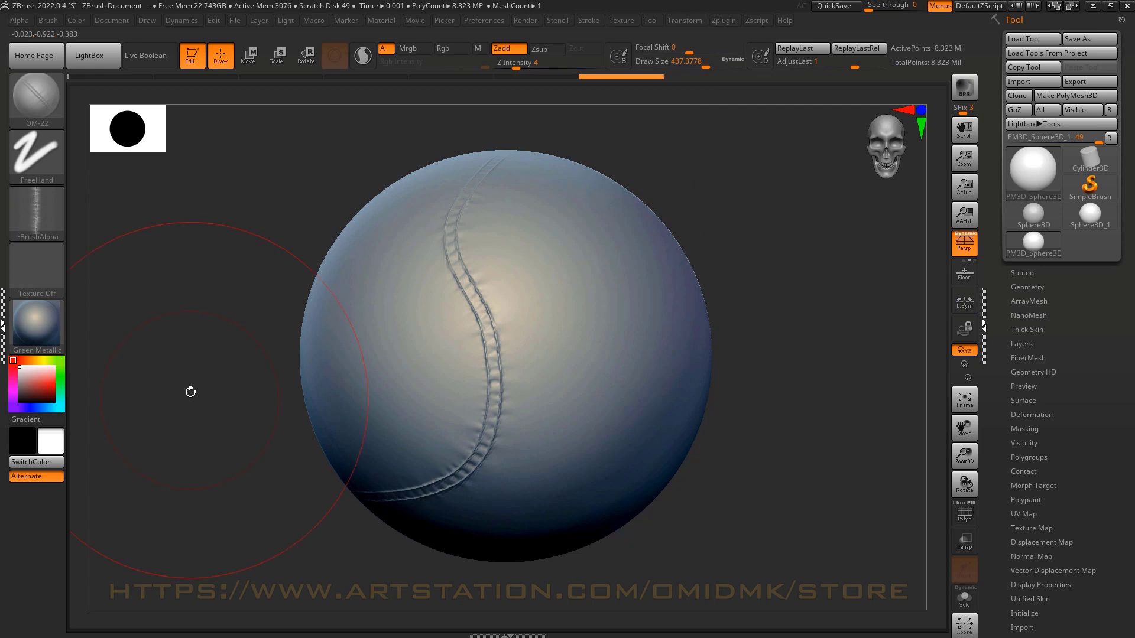
mouse_move(475, 500)
left_mouse_down()
mouse_move(537, 360)
mouse_move(558, 159)
left_mouse_up()
key("ctrl+z")
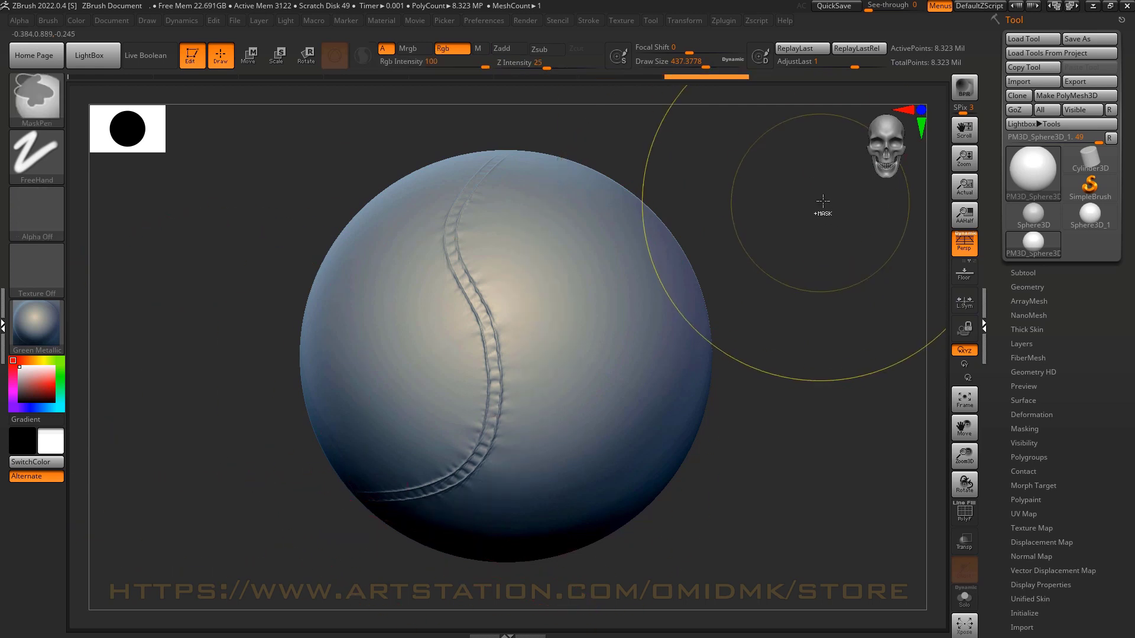
key("ctrl+z")
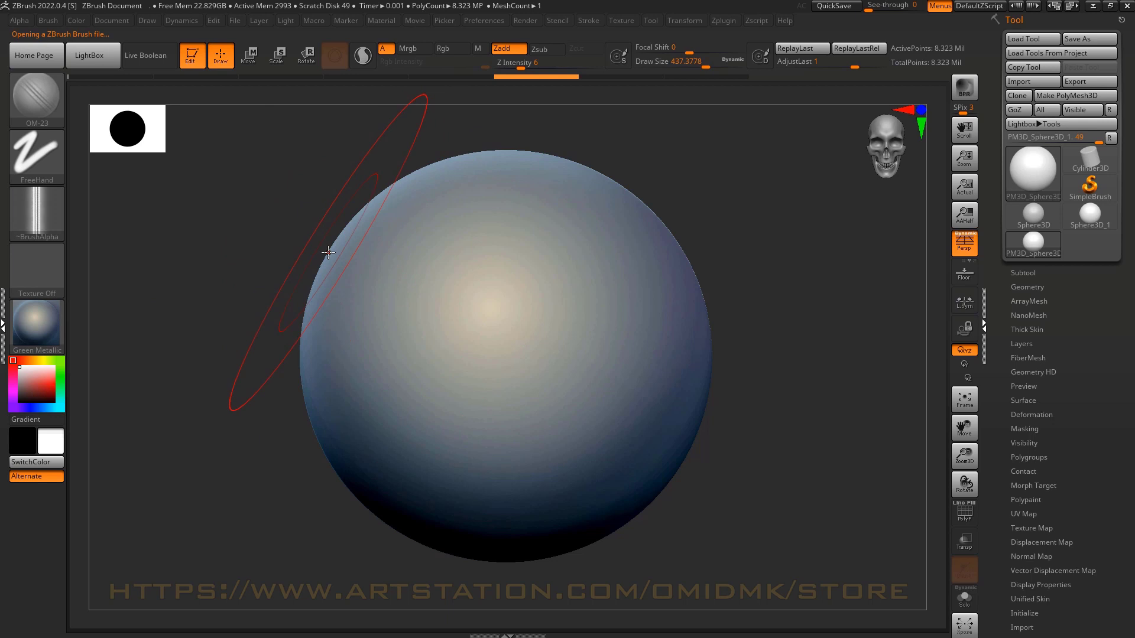
- Test the OM-23 brush with two bands running across the full width of the sphere, and undo both
left_click_drag(468, 301, 890, 330)
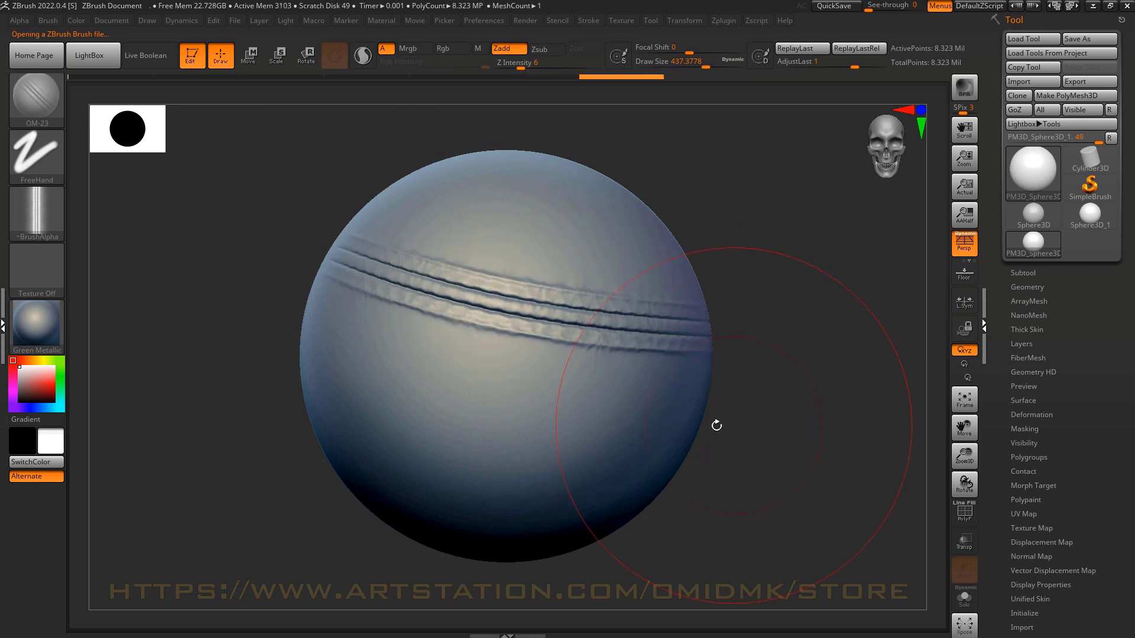
mouse_move(563, 383)
left_mouse_down()
mouse_move(261, 345)
mouse_move(157, 345)
left_mouse_up()
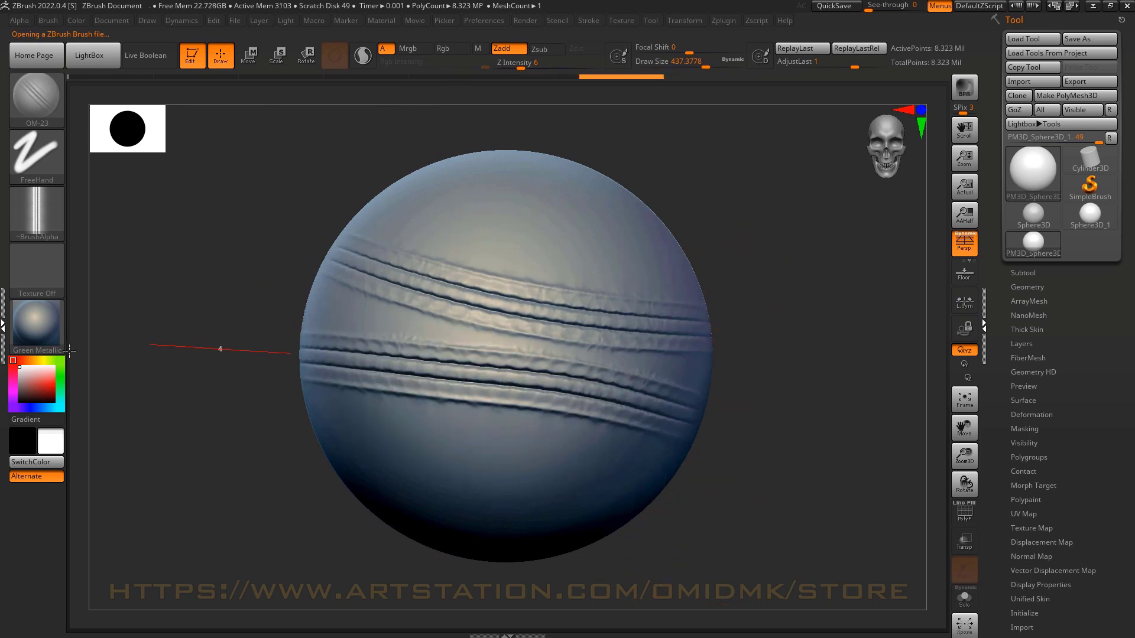
key("ctrl")
key("ctrl+z")
key("ctrl+z")
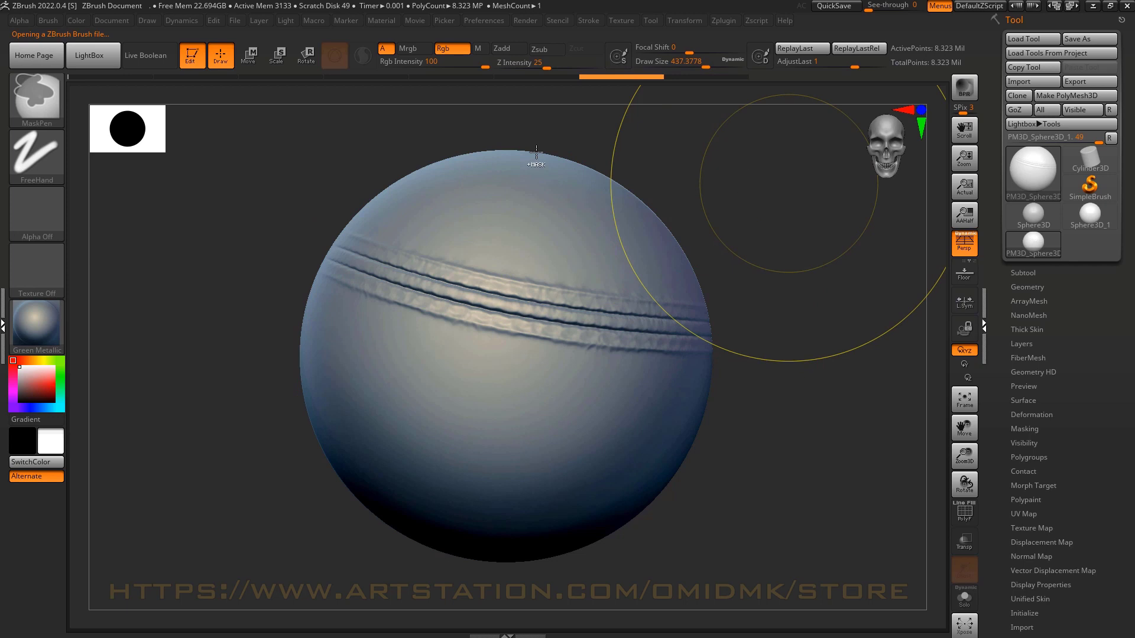
- Test another seam brush with one diagonal stroke from the sphere's upper left to its right side, and undo it
mouse_move(422, 265)
left_mouse_down()
mouse_move(545, 338)
mouse_move(733, 408)
left_mouse_up()
key("ctrl")
key("ctrl+z")
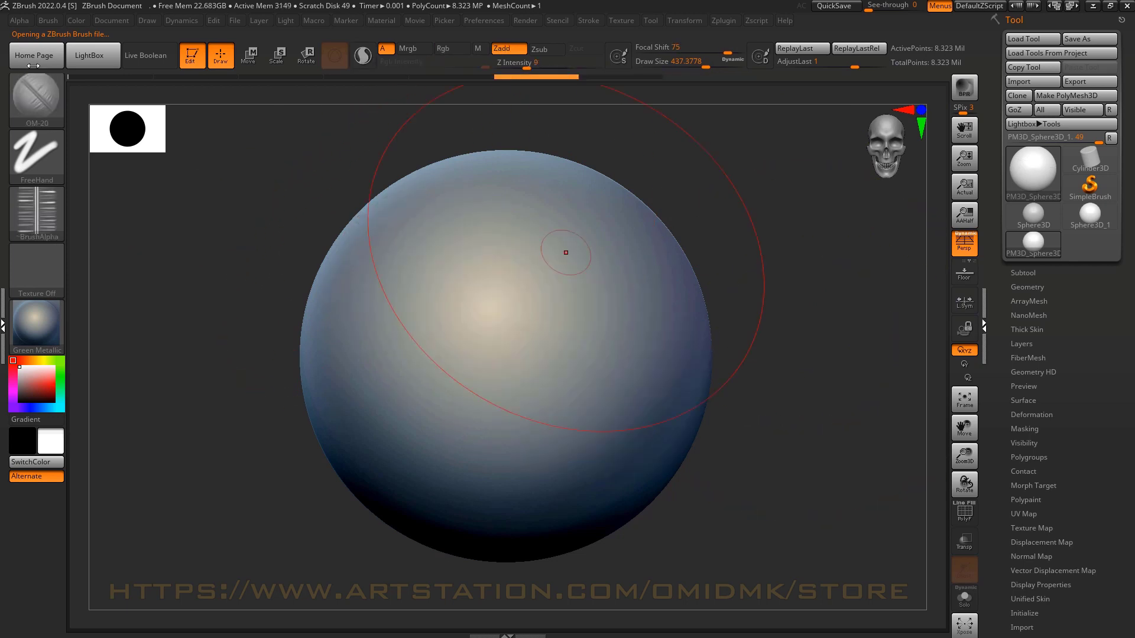
- Test the OM-28 brush with two diagonal folds drawn in opposite directions between the sphere's upper left and lower right, and undo both
mouse_move(354, 219)
left_mouse_down()
mouse_move(583, 384)
mouse_move(789, 471)
mouse_move(877, 484)
left_mouse_up()
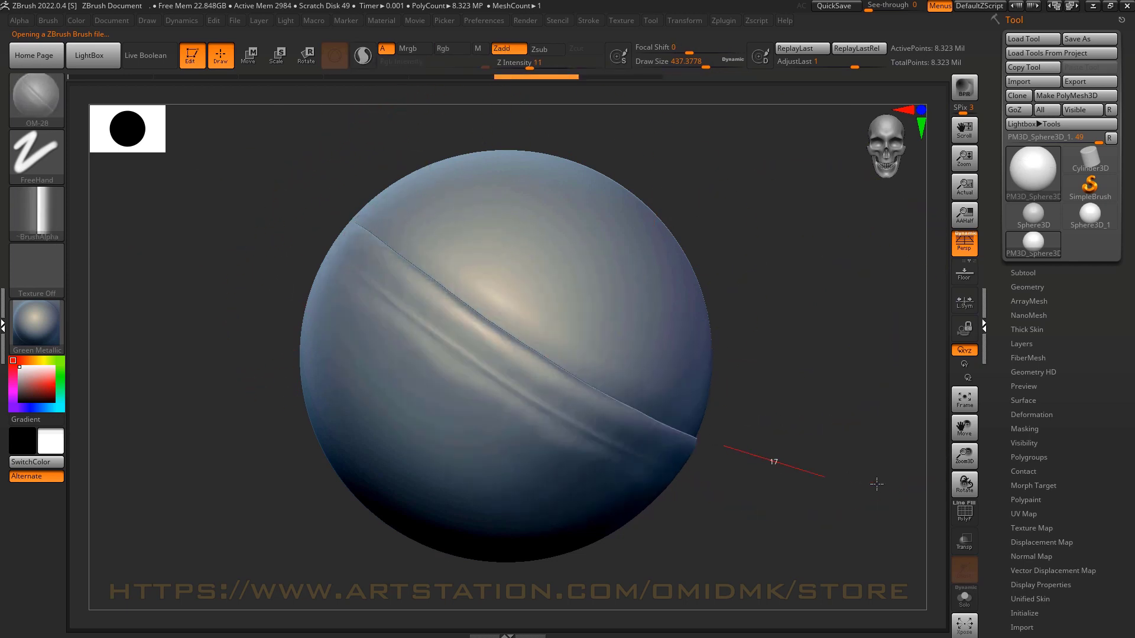
mouse_move(705, 412)
left_mouse_down()
mouse_move(573, 332)
mouse_move(473, 251)
mouse_move(319, 47)
left_mouse_up()
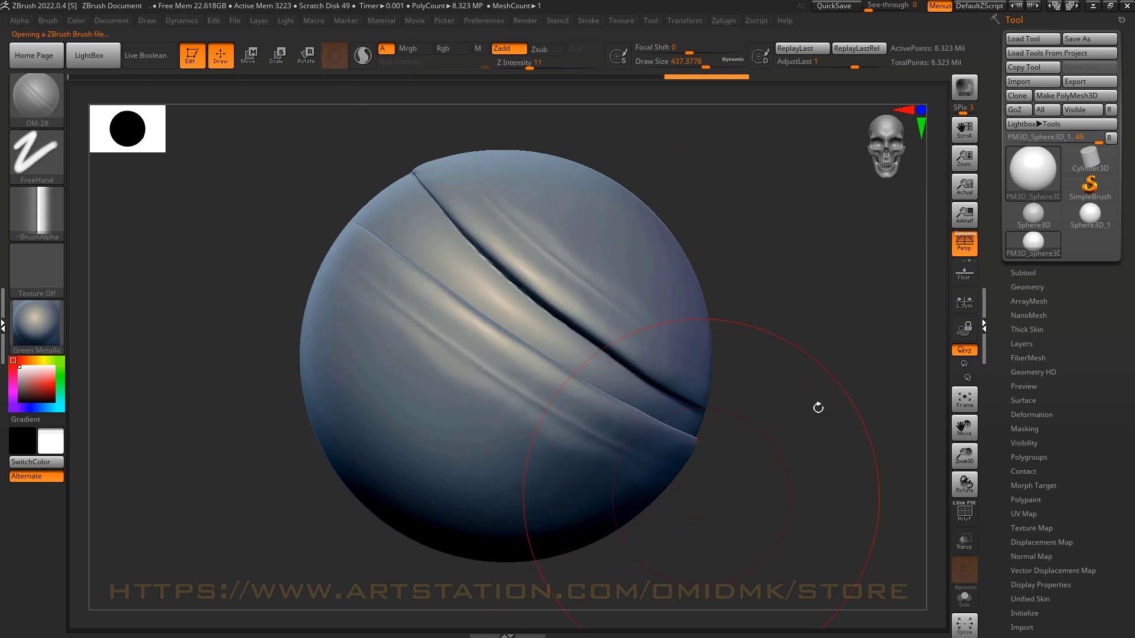
key("ctrl+z")
key("ctrl+z")
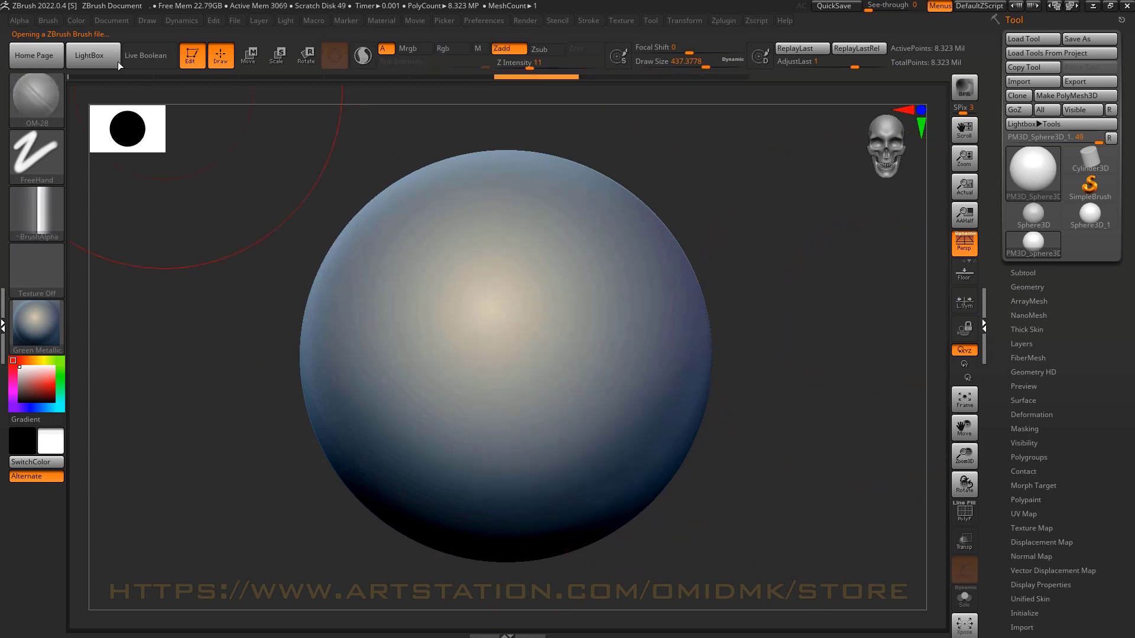
- Test the OM-30 brush with one stroke from the sphere's right side to its left side, and undo it
mouse_move(659, 324)
left_mouse_down()
mouse_move(228, 416)
mouse_move(154, 411)
left_mouse_up()
key("ctrl+z")
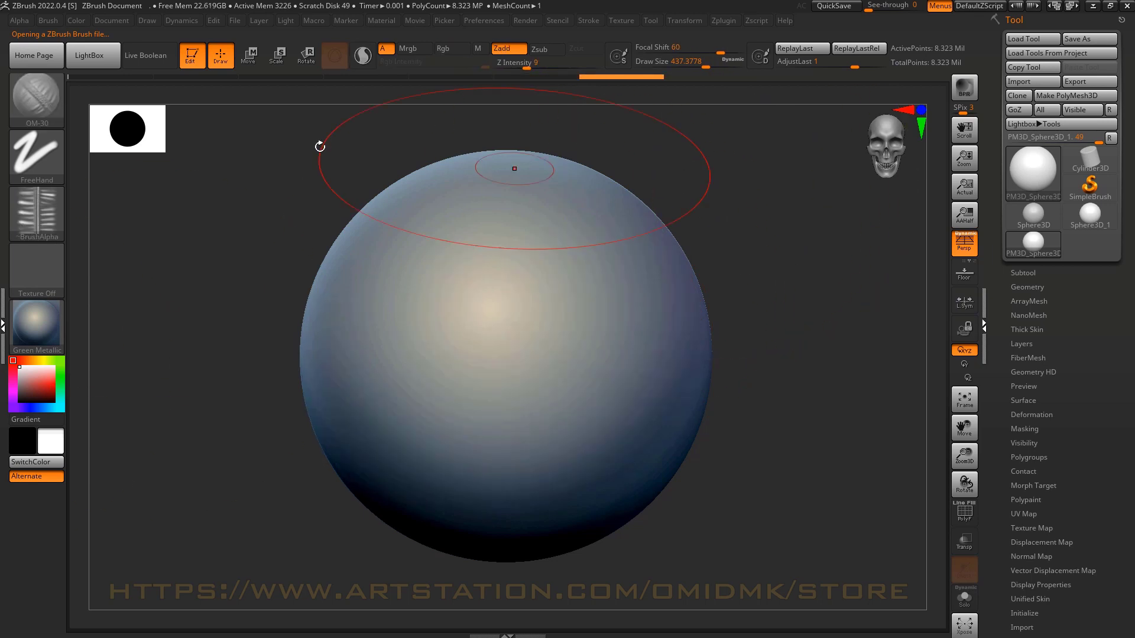
- Load the OM-31 brush to draw one seam from the sphere's upper right to its left and another across its lower half, and undo both
left_click(90, 55)
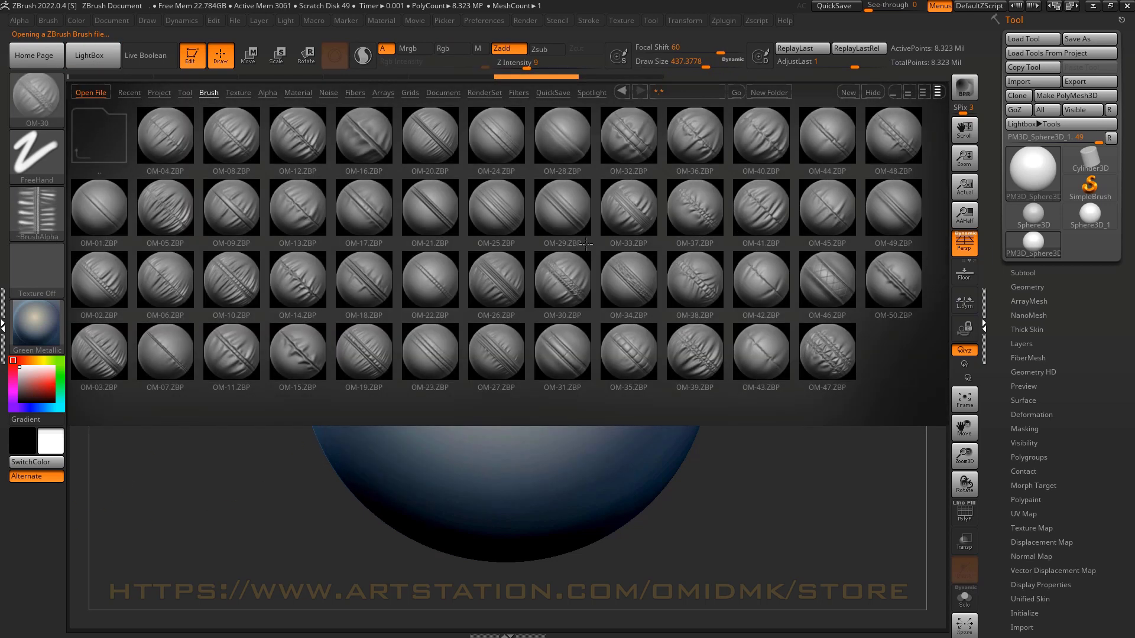
double_click(585, 344)
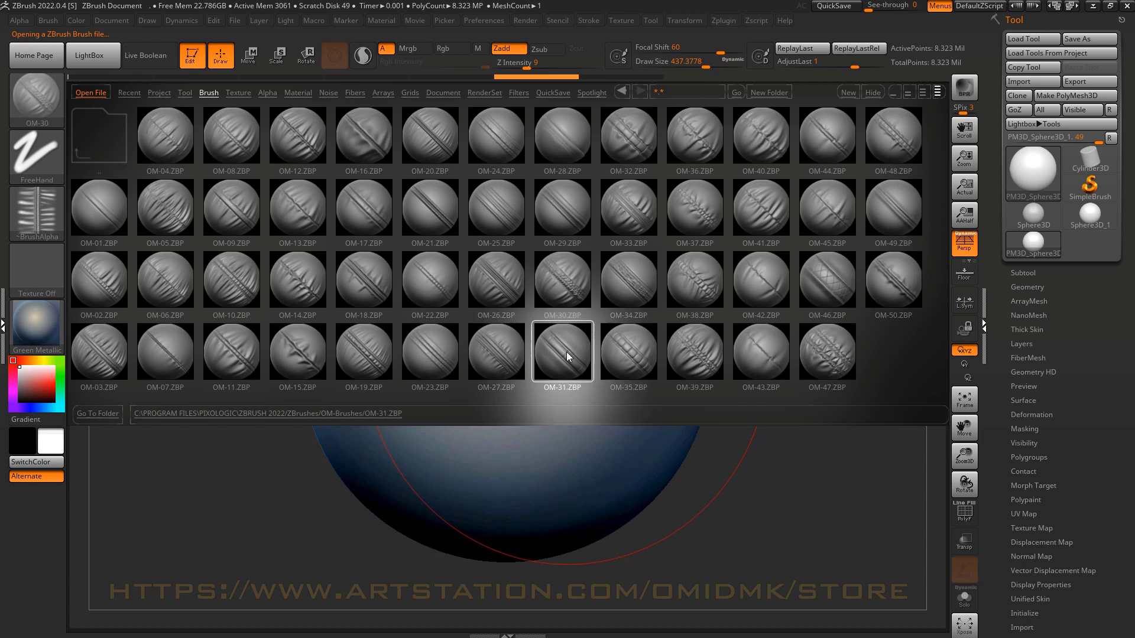
mouse_move(668, 219)
left_mouse_down()
mouse_move(469, 347)
mouse_move(152, 369)
mouse_move(140, 360)
left_mouse_up()
mouse_move(358, 468)
left_mouse_down()
mouse_move(493, 436)
mouse_move(761, 403)
left_mouse_up()
key("ctrl")
key("ctrl+z")
key("ctrl+z")
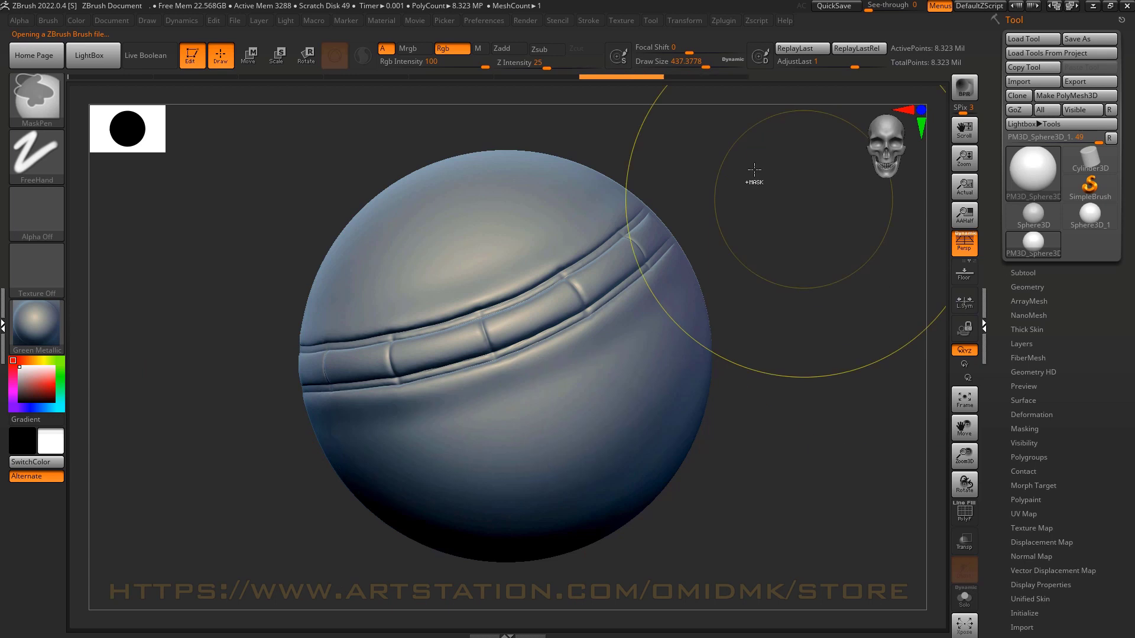
key("ctrl+z")
- Test the OM-36 brush with two parallel gathered seams between the sphere's lower left and upper right, and undo both
mouse_move(594, 172)
left_mouse_down()
mouse_move(400, 375)
mouse_move(189, 463)
mouse_move(142, 470)
left_mouse_up()
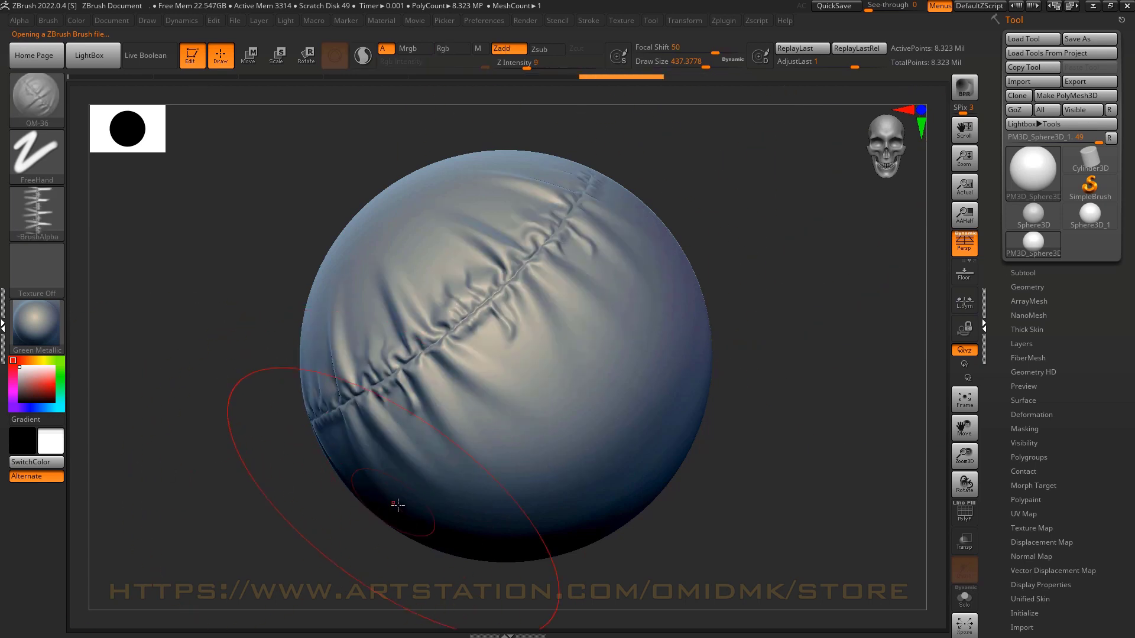
mouse_move(430, 486)
left_mouse_down()
mouse_move(545, 410)
mouse_move(800, 290)
left_mouse_up()
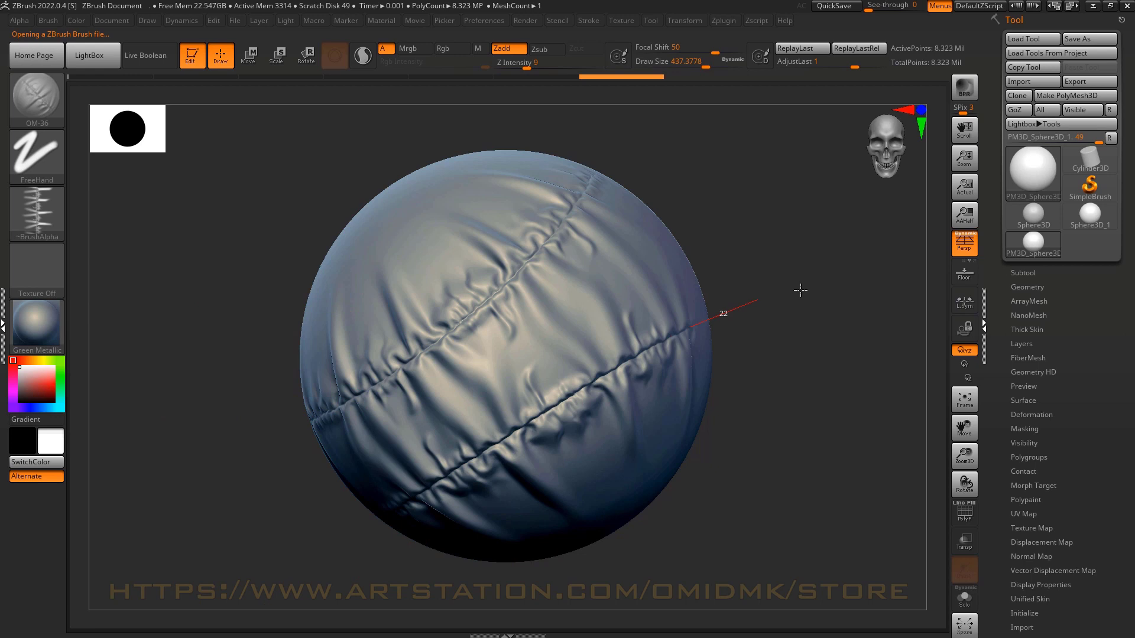
key("ctrl+z")
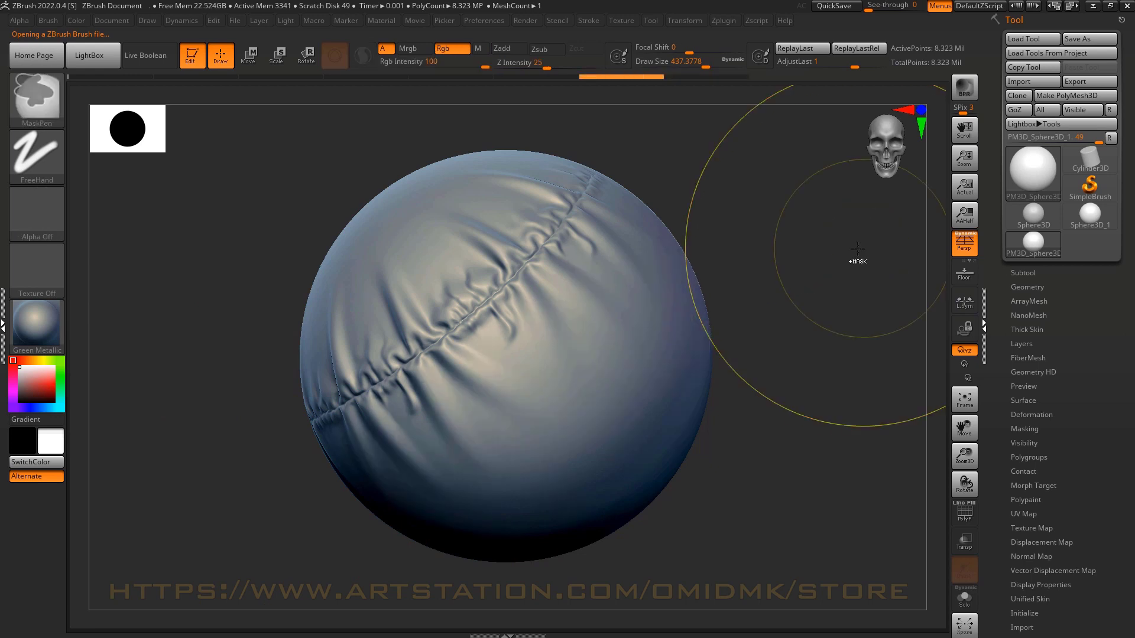
key("ctrl+z")
- Test the OM-37 brush with a diagonal stroke, a downward stroke and an upward stroke on the sphere, undoing the strokes
left_click_drag(378, 201, 770, 542)
key("ctrl+z")
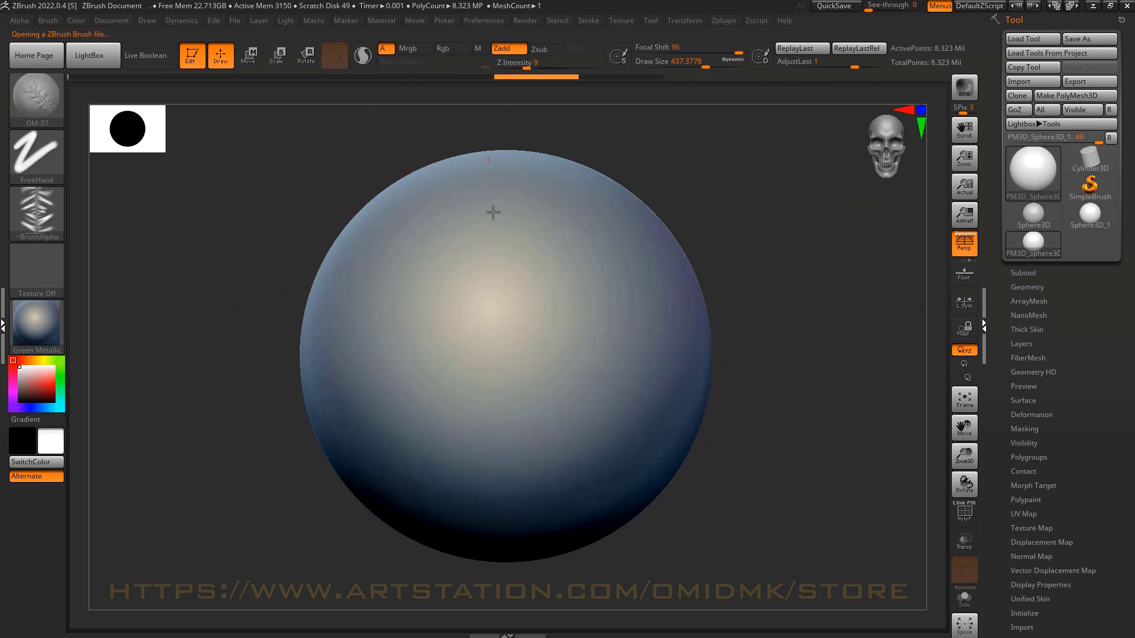
mouse_move(495, 212)
left_mouse_down()
mouse_move(477, 565)
mouse_move(430, 620)
left_mouse_up()
mouse_move(552, 541)
left_mouse_down()
mouse_move(613, 353)
mouse_move(745, 142)
left_mouse_up()
key("ctrl+z")
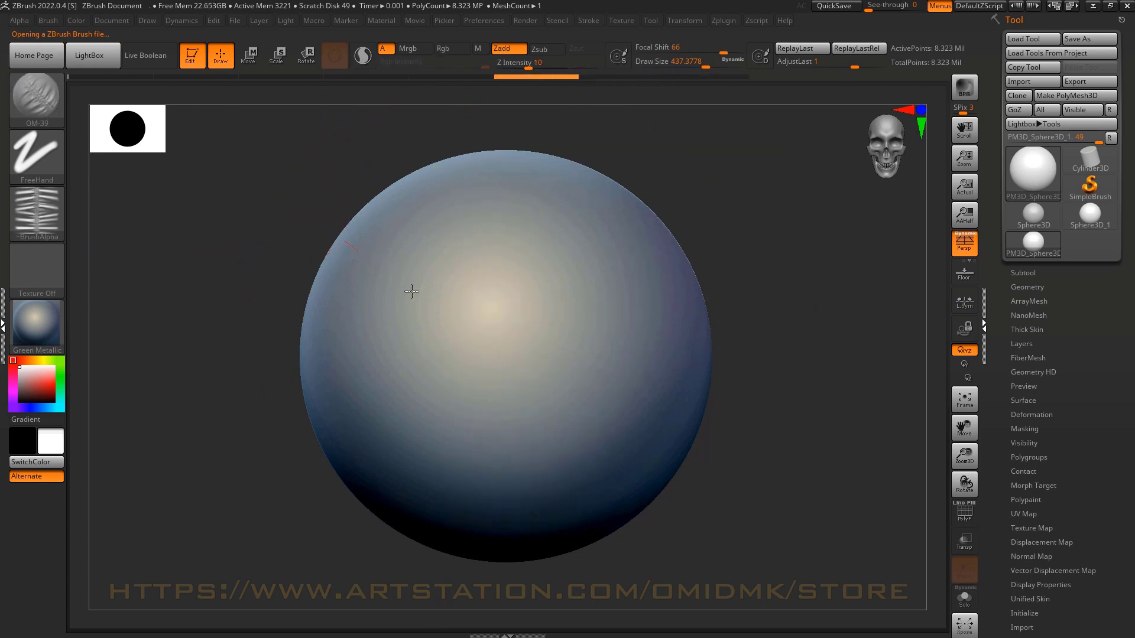
- Test the OM-39 brush with three parallel diagonal stitched seams covering the sphere, and undo all three
left_click_drag(350, 235, 768, 515)
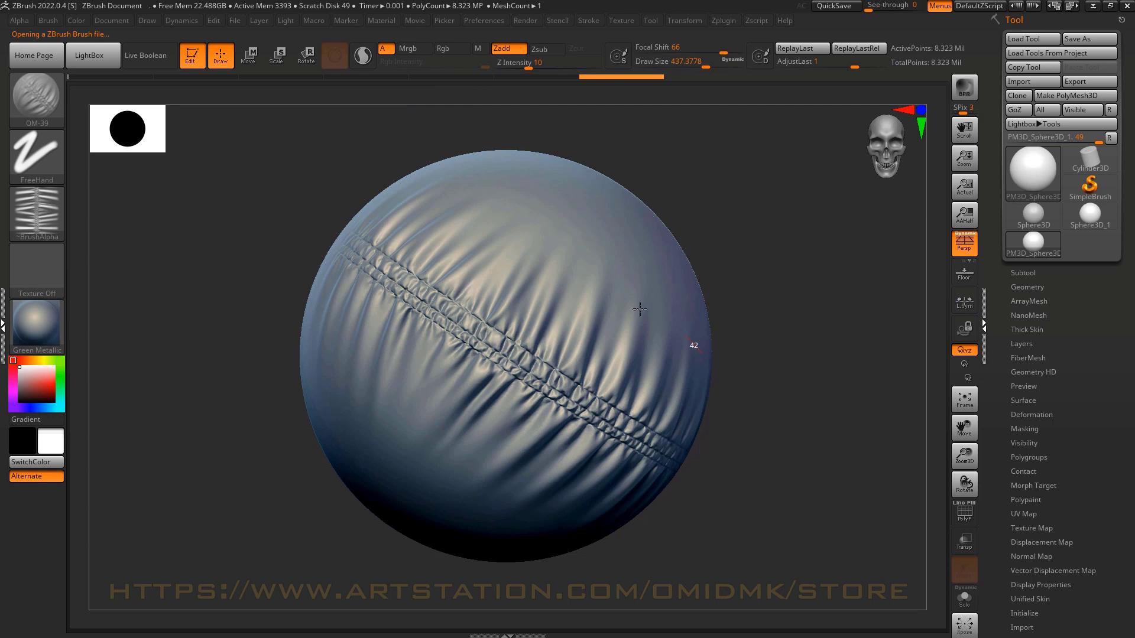
mouse_move(640, 308)
left_mouse_down()
mouse_move(373, 118)
mouse_move(393, 134)
left_mouse_up()
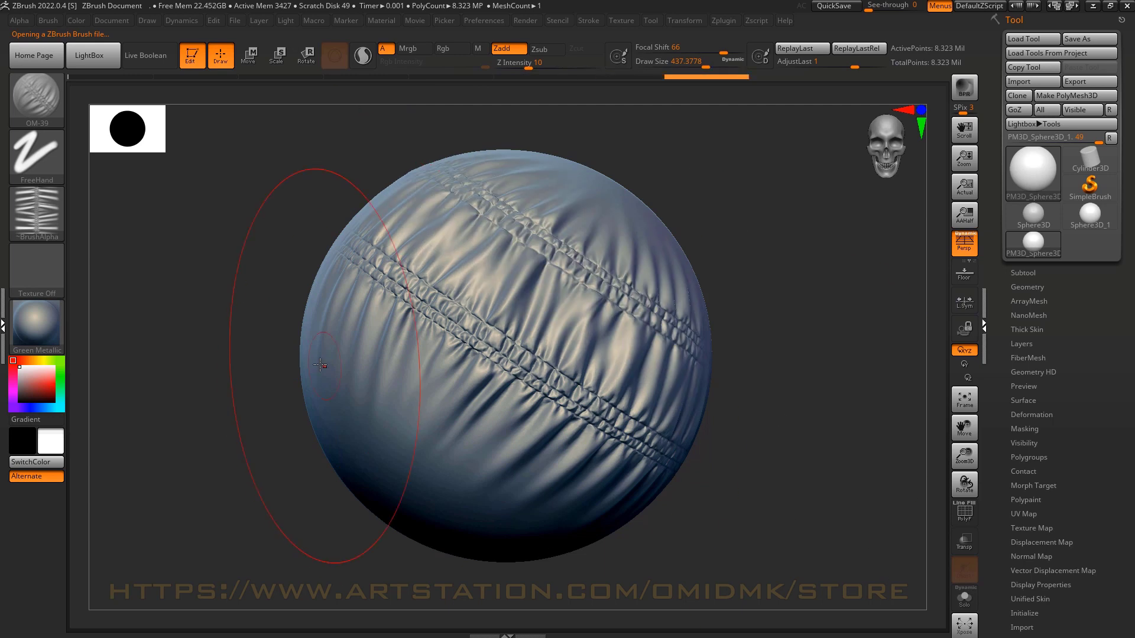
mouse_move(302, 349)
left_mouse_down()
mouse_move(537, 538)
mouse_move(591, 552)
left_mouse_up()
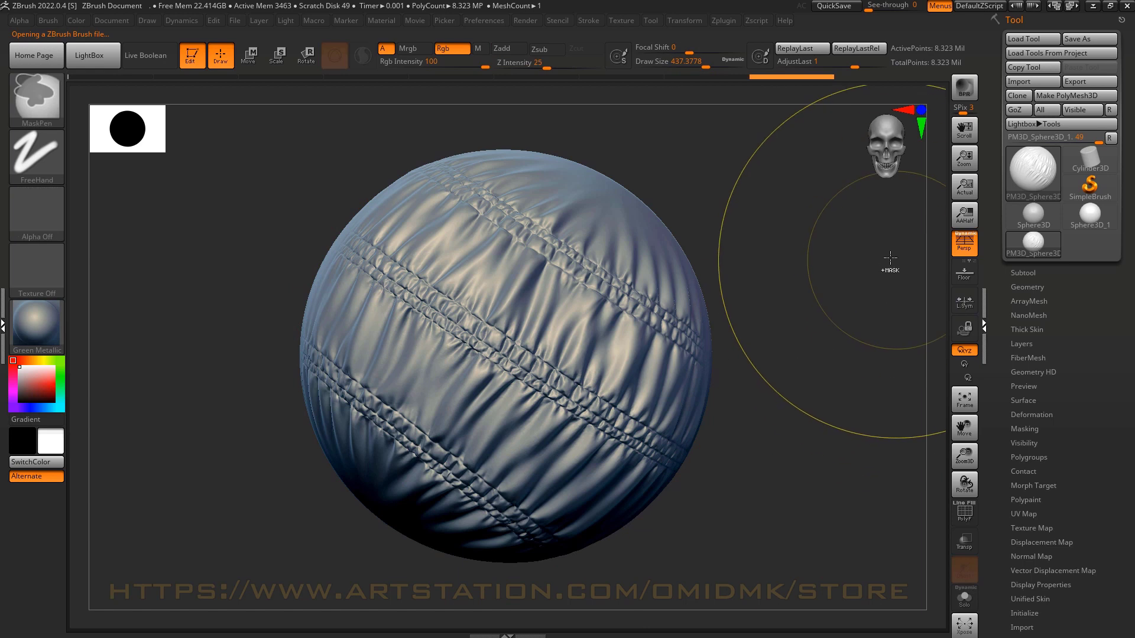
key("ctrl+z")
key("ctrl+z")
key("ctrl+z")
- Test the OM-40 brush with three parallel diagonal puckered seams across the sphere, and undo all three
mouse_move(378, 195)
left_mouse_down()
mouse_move(702, 469)
mouse_move(860, 541)
left_mouse_up()
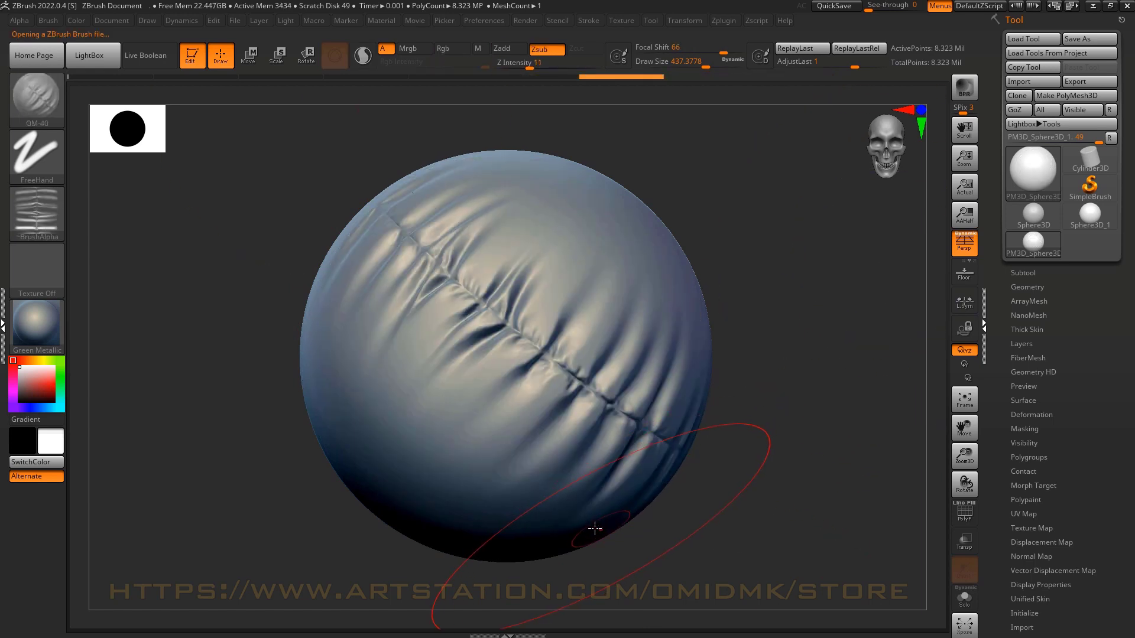
mouse_move(595, 528)
left_mouse_down()
mouse_move(388, 374)
mouse_move(134, 248)
left_mouse_up()
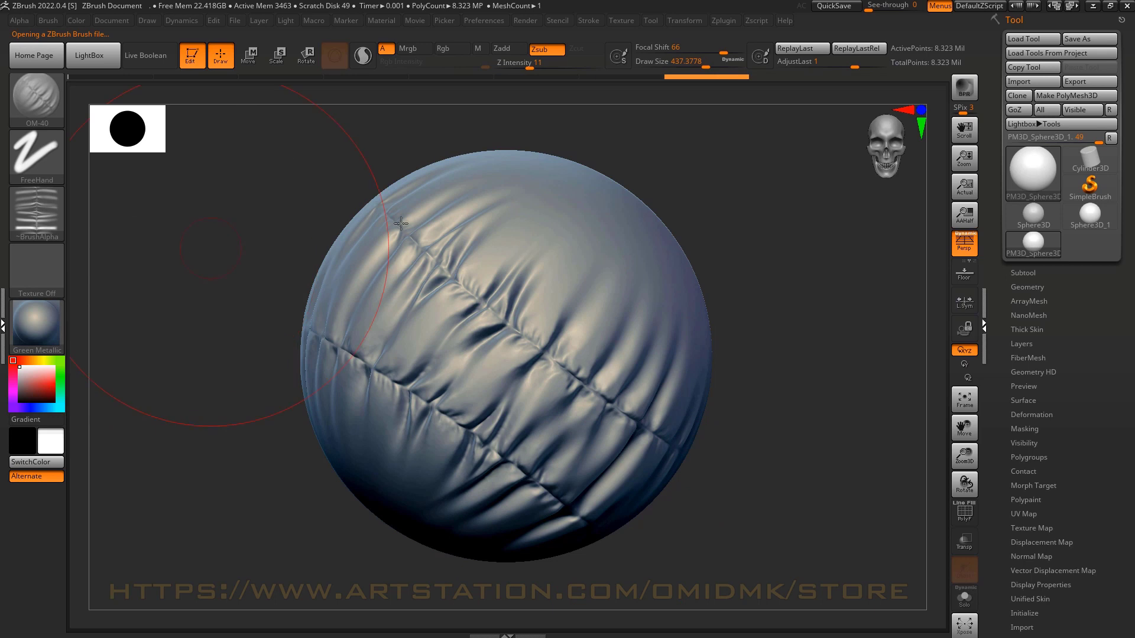
mouse_move(556, 219)
left_mouse_down()
mouse_move(755, 373)
mouse_move(869, 420)
left_mouse_up()
key("ctrl+z")
key("ctrl+z")
key("ctrl+z")
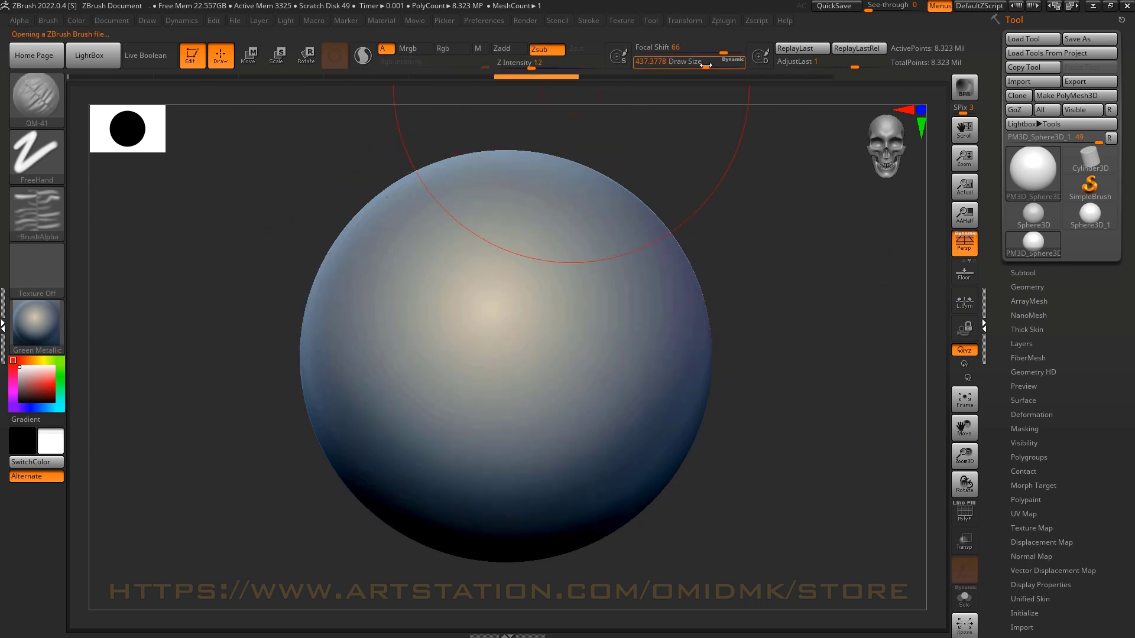
- Set the draw size to about 351 and test the OM-41 brush with three parallel puckered seams descending diagonally across the sphere, undoing all three
left_click(700, 63)
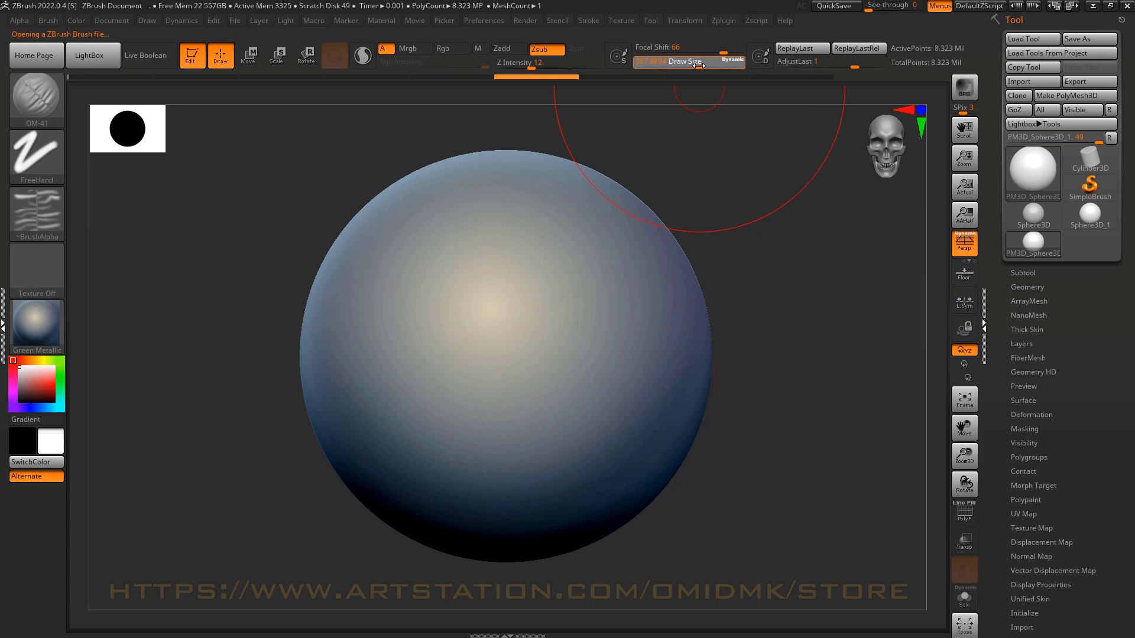
left_click_drag(435, 176, 698, 378)
mouse_move(671, 475)
left_mouse_down()
mouse_move(304, 253)
mouse_move(237, 237)
left_mouse_up()
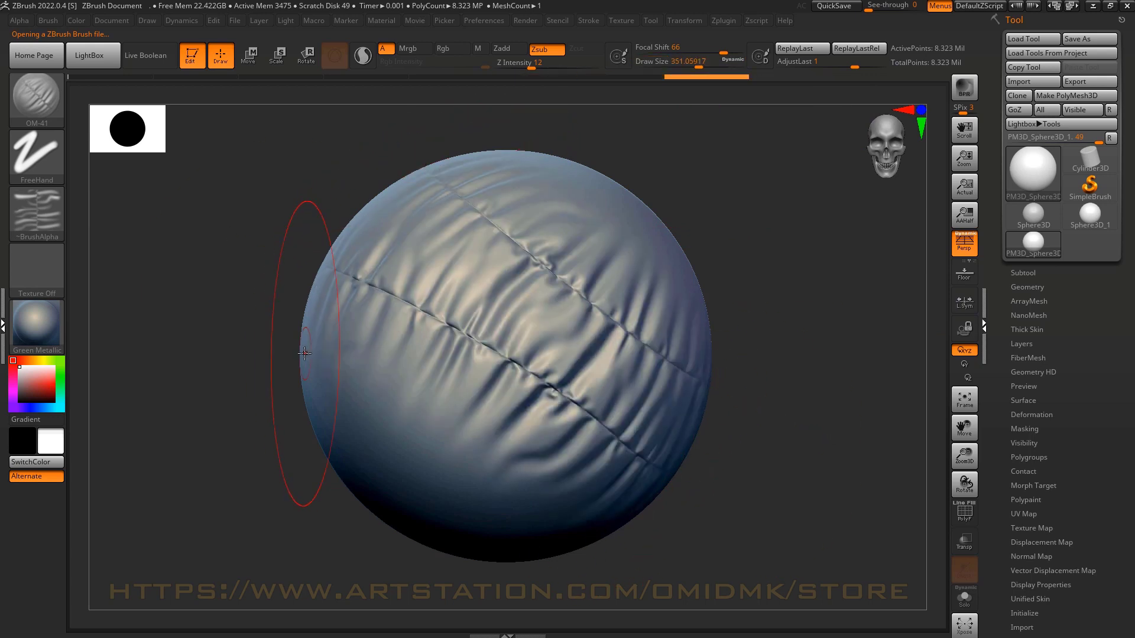
mouse_move(305, 353)
left_mouse_down()
mouse_move(570, 524)
mouse_move(603, 563)
left_mouse_up()
key("ctrl")
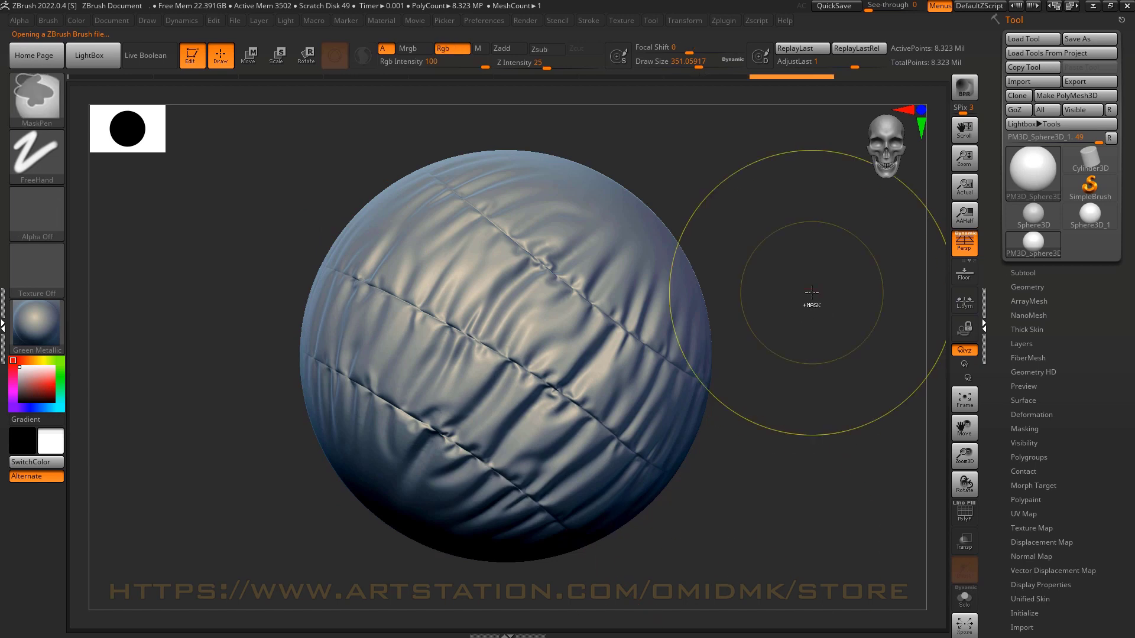
key("ctrl+z")
key("ctrl+z")
key("ctrl+z")
key("ctrl+z")
key("ctrl+z")
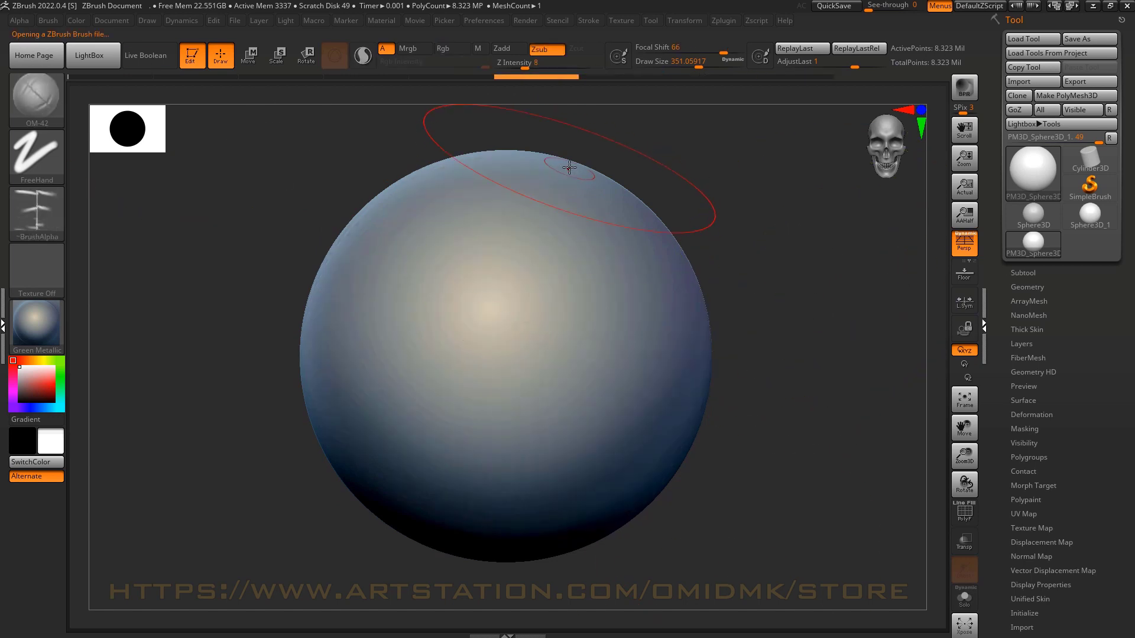
- Test the OM-42 brush with three roughly parallel seams between the sphere's top and lower left, and undo all three
mouse_move(553, 270)
left_mouse_down()
mouse_move(435, 499)
mouse_move(284, 547)
mouse_move(307, 525)
left_mouse_up()
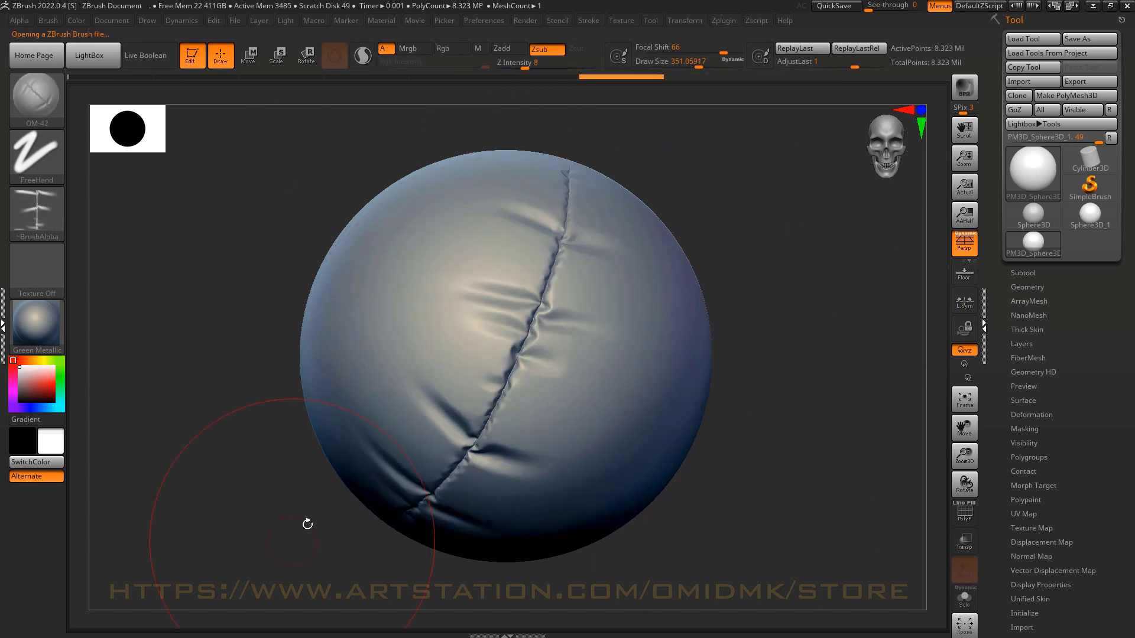
mouse_move(362, 445)
left_mouse_down()
mouse_move(449, 312)
mouse_move(492, 107)
left_mouse_up()
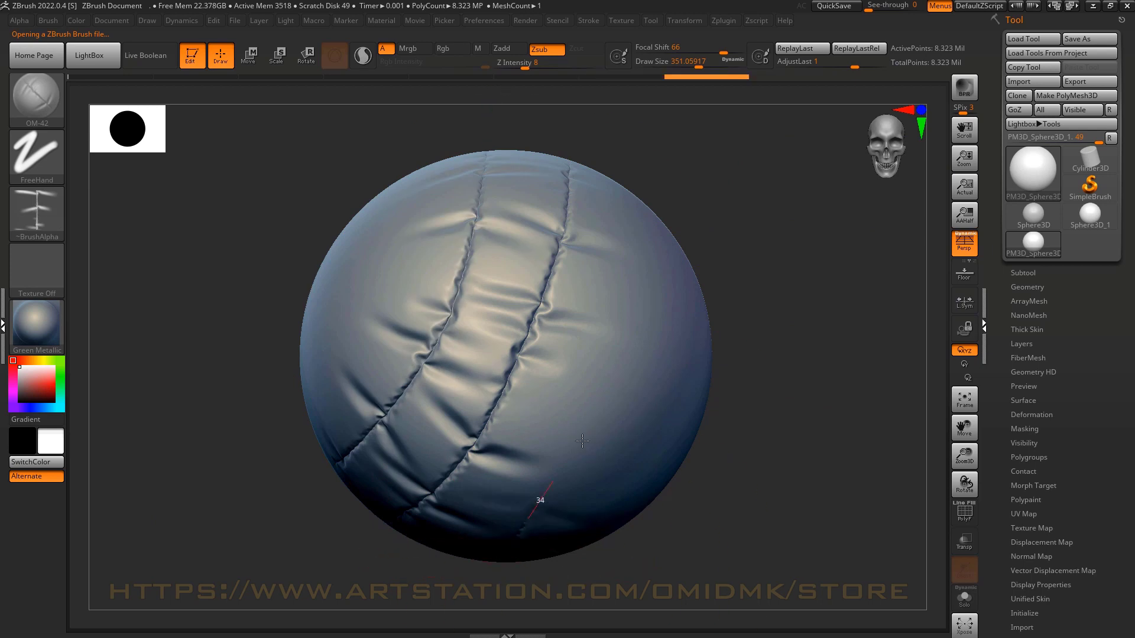
left_click_drag(582, 441, 668, 112)
key("ctrl")
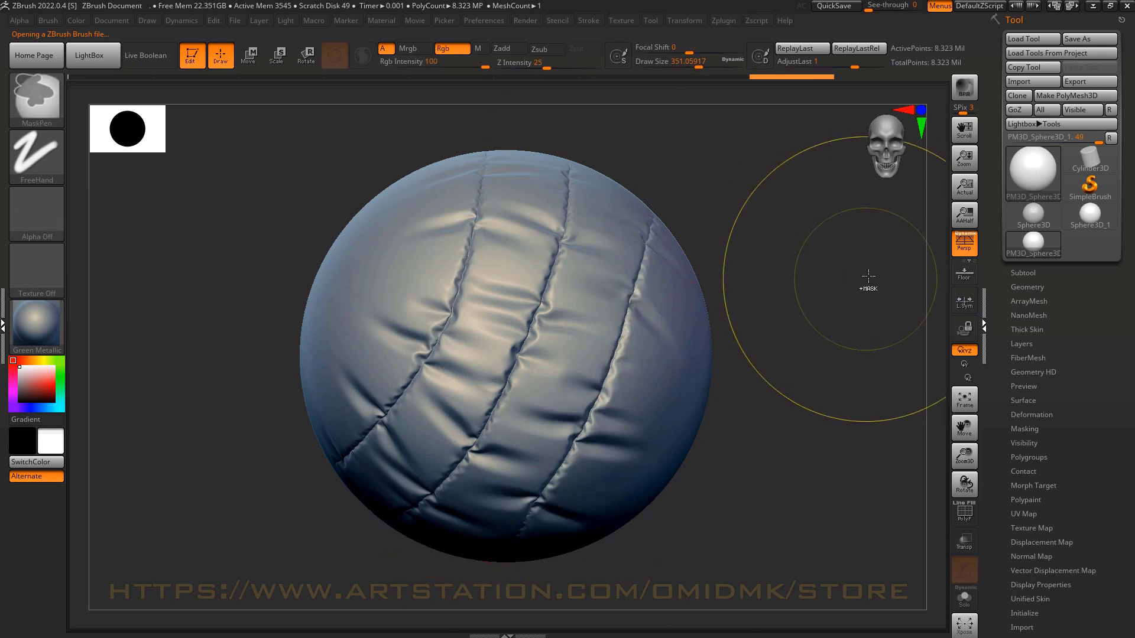
key("ctrl+z")
key("ctrl+z")
key("ctrl+z")
key("ctrl+z")
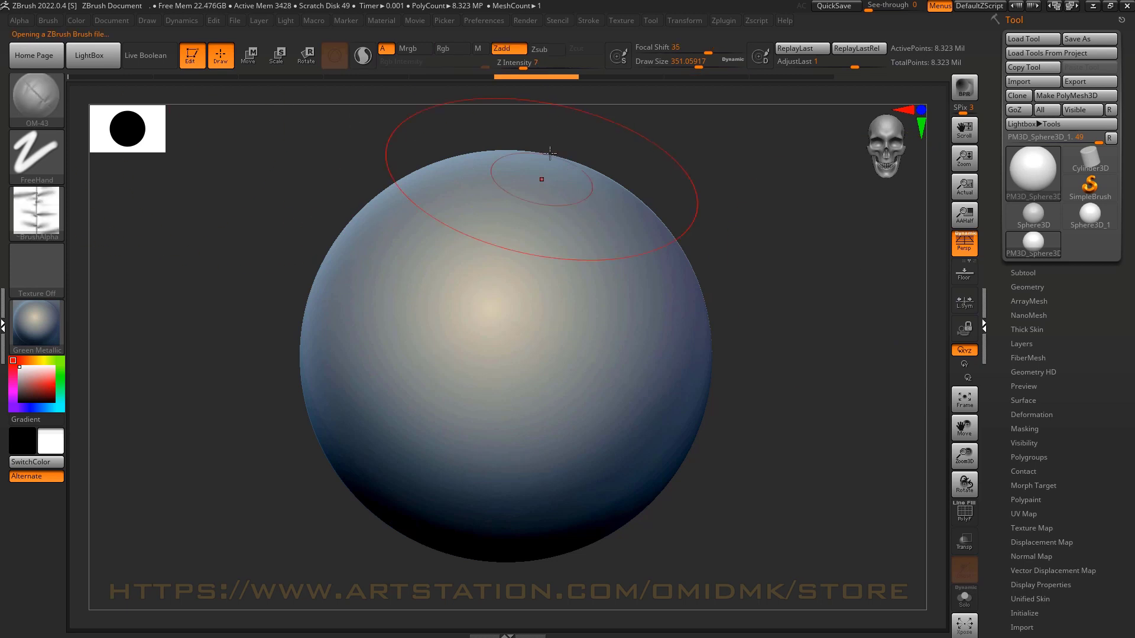
- Test the OM-43 brush with three long curved seams across the sphere and a short one at its upper left, undoing all four
mouse_move(547, 160)
left_mouse_down()
mouse_move(393, 373)
mouse_move(242, 452)
mouse_move(326, 476)
mouse_move(507, 371)
mouse_move(755, 372)
mouse_move(793, 456)
left_mouse_up()
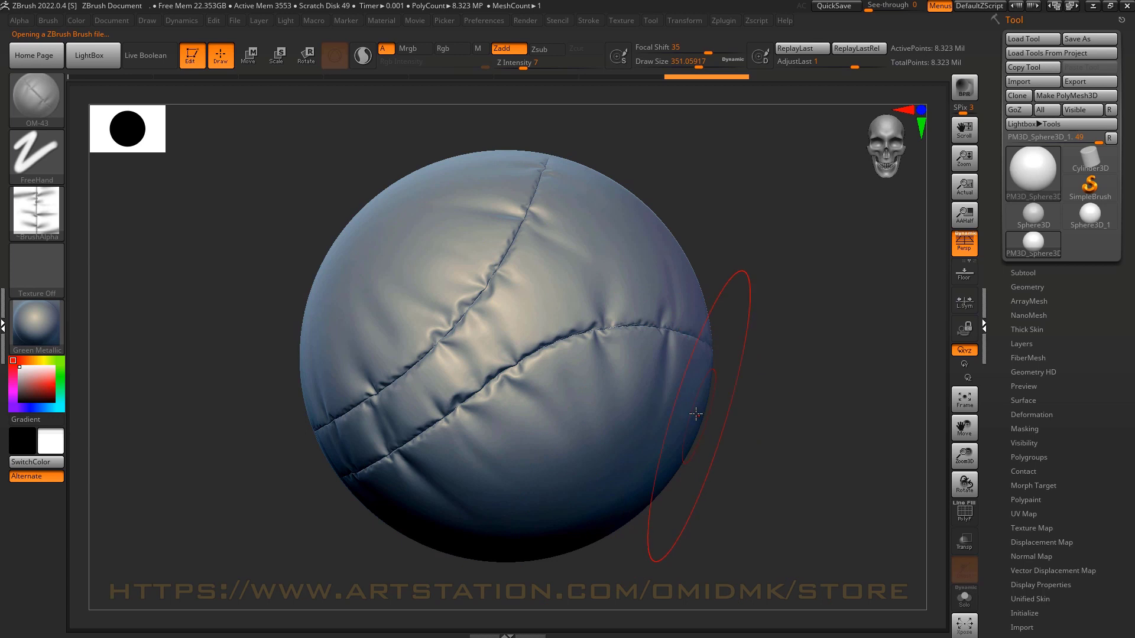
mouse_move(696, 414)
left_mouse_down()
mouse_move(258, 532)
mouse_move(239, 515)
left_mouse_up()
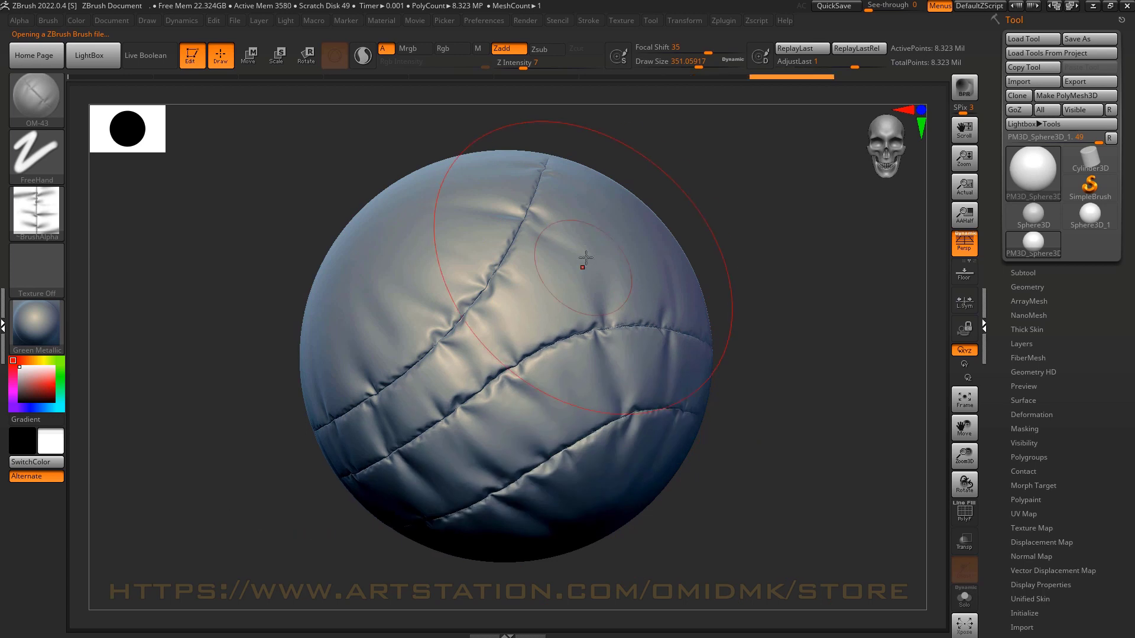
left_click_drag(358, 281, 442, 171)
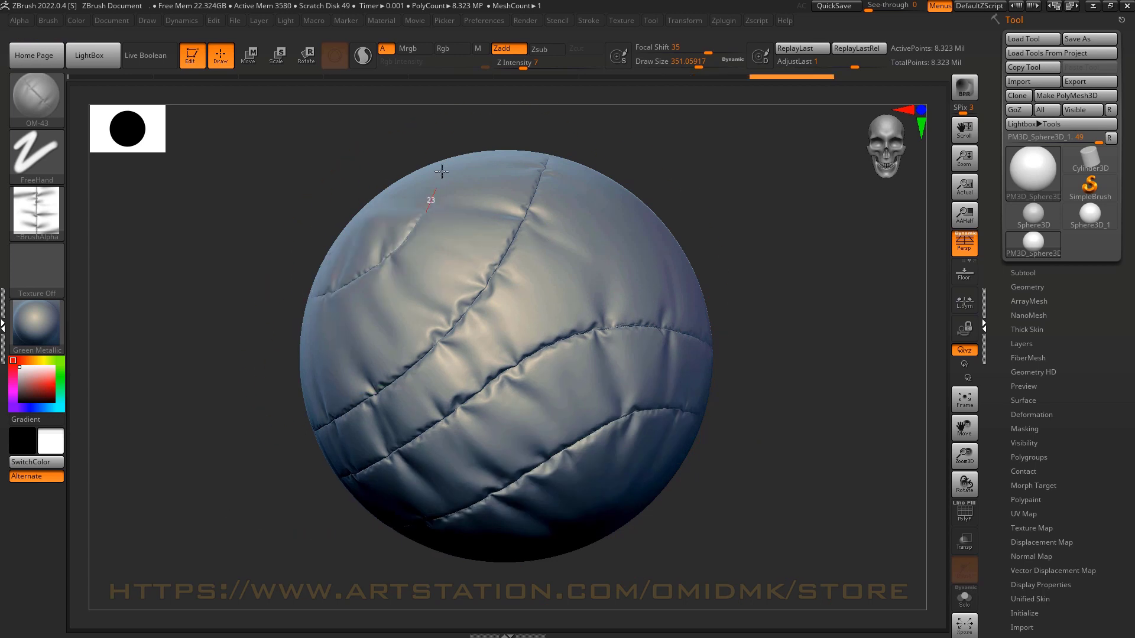
left_click_drag(451, 116, 452, 116)
key("ctrl+z")
key("ctrl+z")
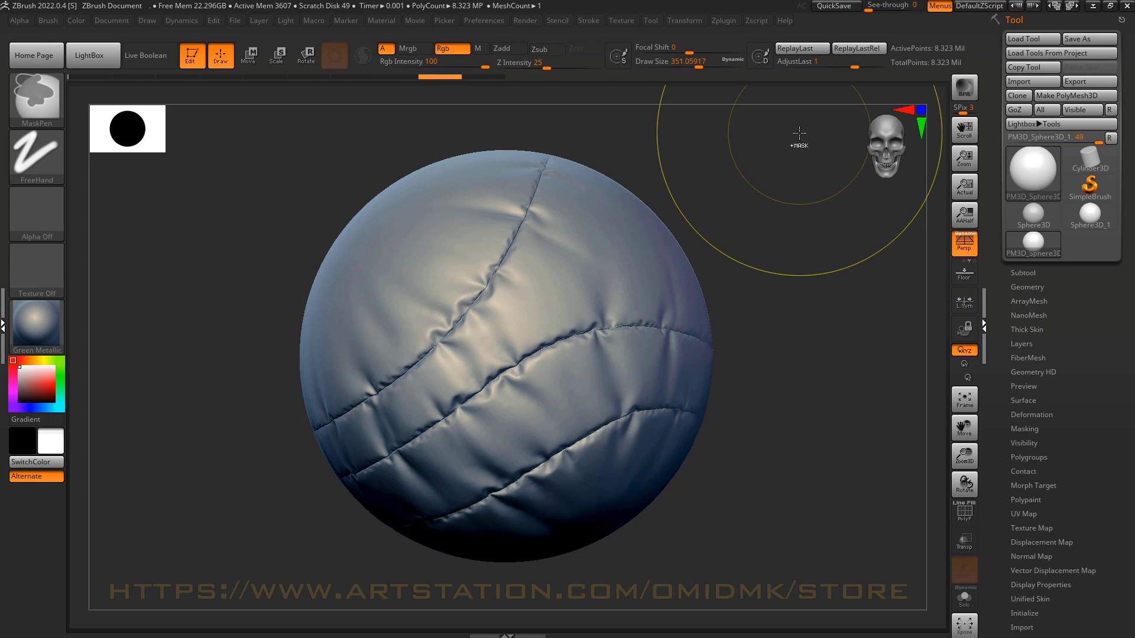
key("ctrl+z")
key("ctrl+z")
- Test the OM-44 brush with two double-edged diagonal seams from the sphere's upper right towards its lower left, and undo both
mouse_move(600, 178)
left_mouse_down()
mouse_move(489, 362)
mouse_move(260, 523)
mouse_move(170, 538)
mouse_move(202, 525)
left_mouse_up()
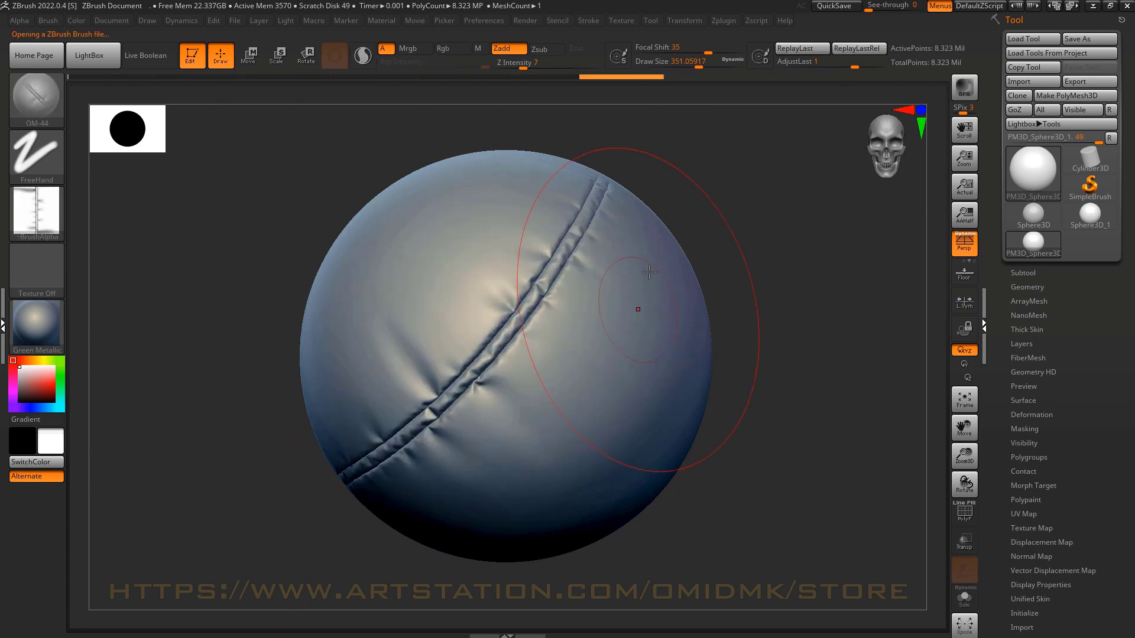
mouse_move(602, 343)
left_mouse_down()
mouse_move(520, 449)
mouse_move(342, 562)
mouse_move(221, 600)
left_mouse_up()
key("ctrl+z")
key("ctrl+z")
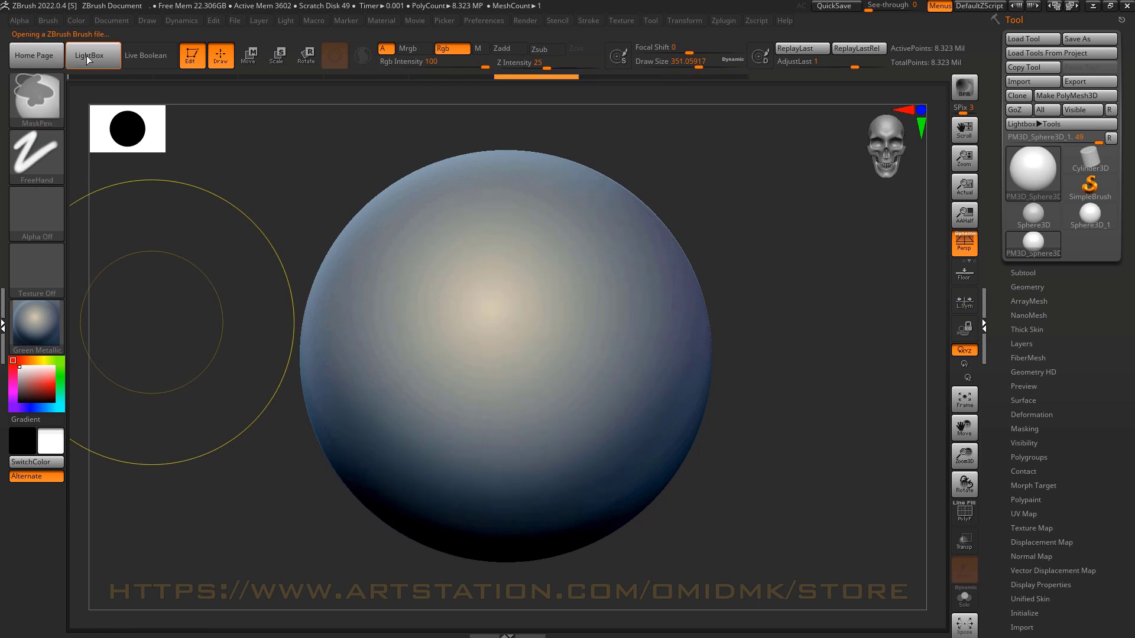
- Test the next brush and the OM-46 lattice brush with one diagonal stroke each across the sphere, undoing each stroke
left_click_drag(598, 176, 328, 458)
key("ctrl+z")
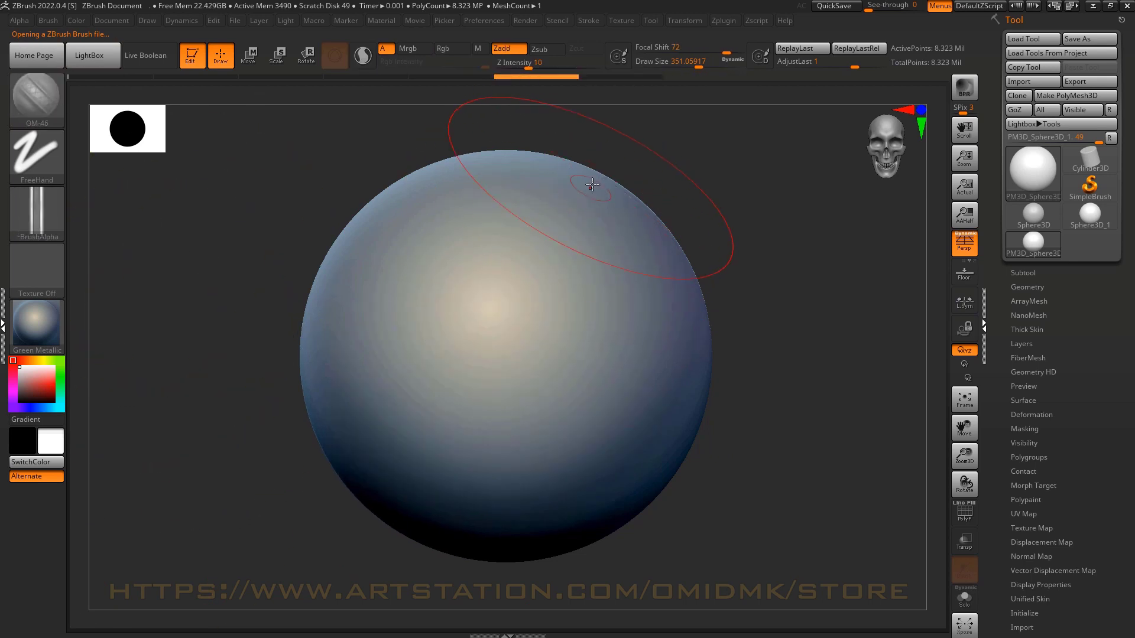
mouse_move(597, 179)
left_mouse_down()
mouse_move(514, 260)
mouse_move(380, 469)
mouse_move(334, 467)
left_mouse_up()
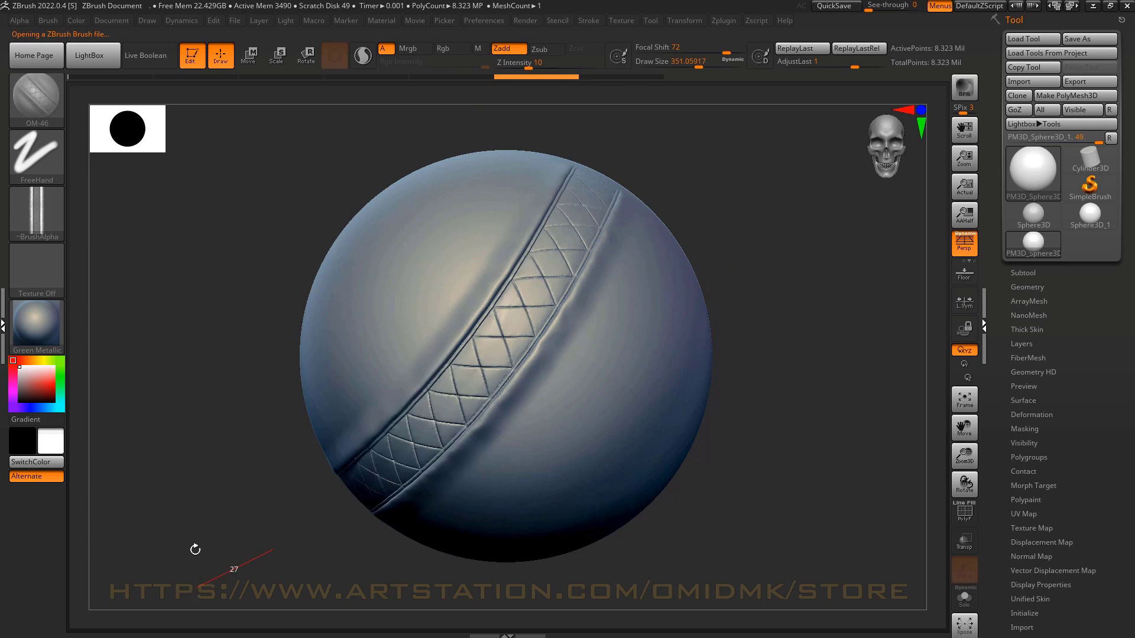
key("ctrl+z")
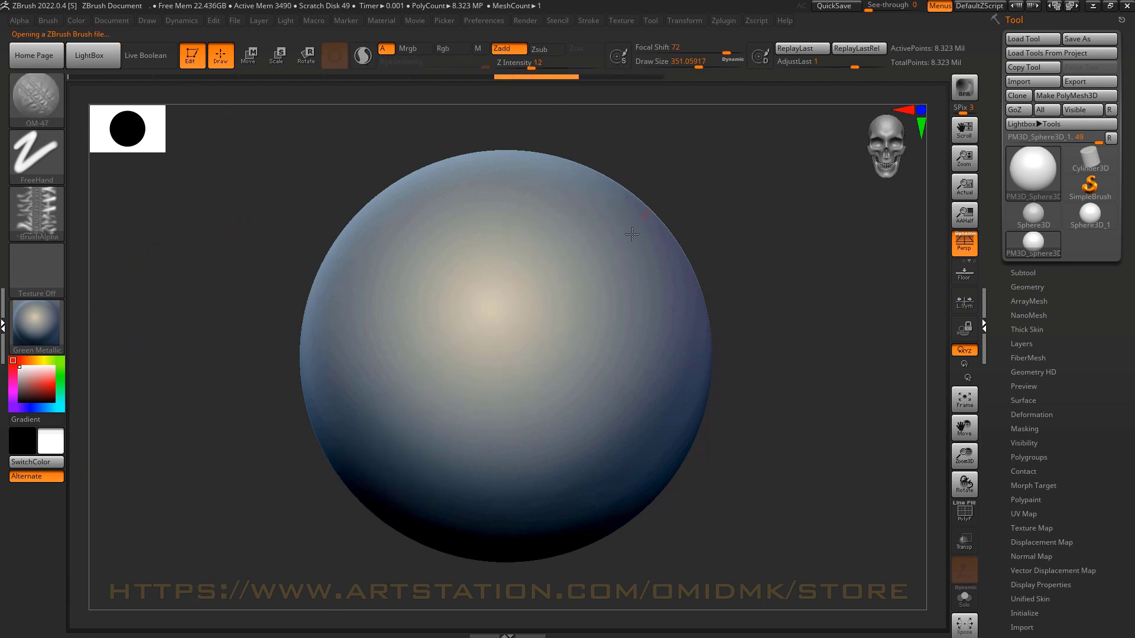
- Test the OM-47 brush with parallel wide gathered bands running diagonally across the sphere, and undo every stroke
mouse_move(632, 234)
left_mouse_down()
mouse_move(485, 354)
mouse_move(254, 469)
mouse_move(110, 510)
left_mouse_up()
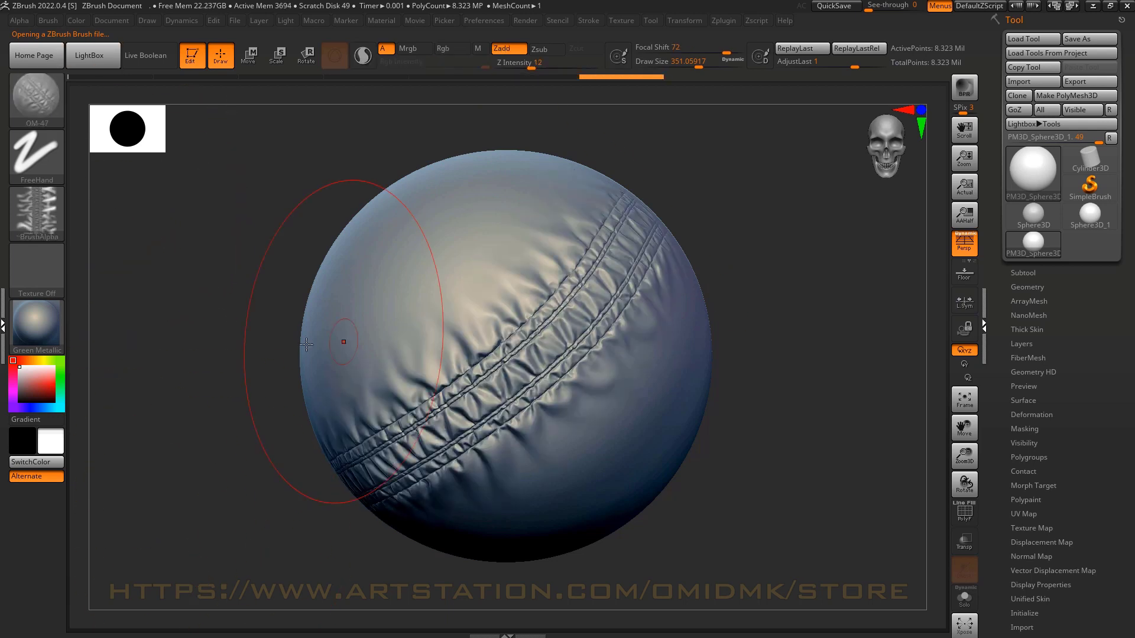
mouse_move(370, 325)
left_mouse_down()
mouse_move(616, 93)
mouse_move(603, 103)
left_mouse_up()
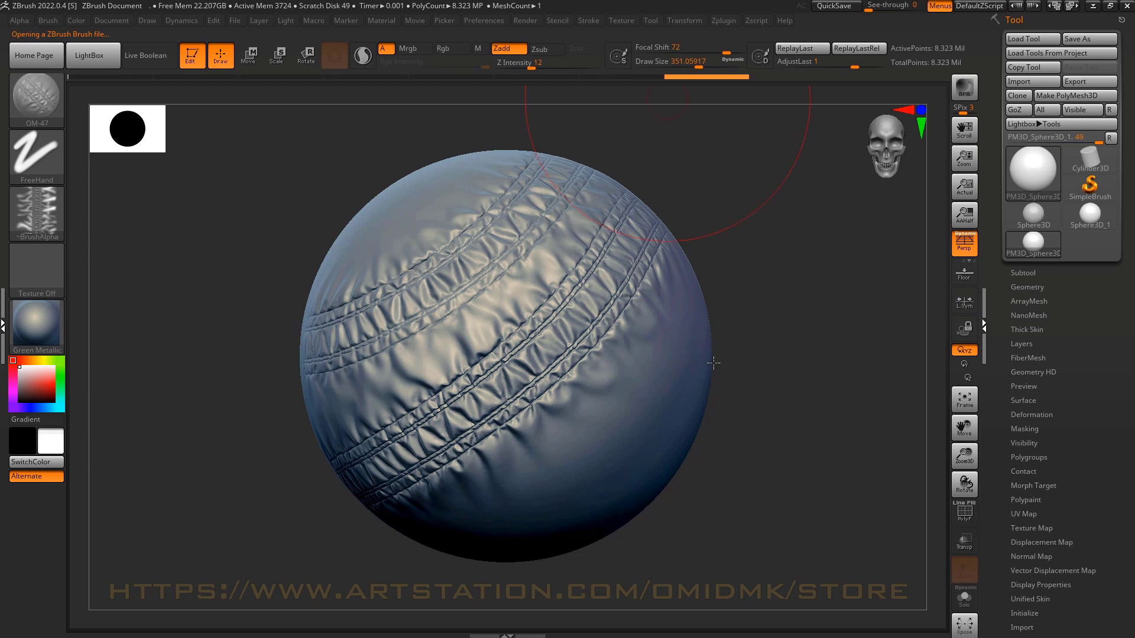
mouse_move(685, 295)
left_mouse_down()
mouse_move(582, 414)
mouse_move(515, 535)
mouse_move(508, 585)
left_mouse_up()
key("ctrl+z")
key("ctrl+z")
key("ctrl+z")
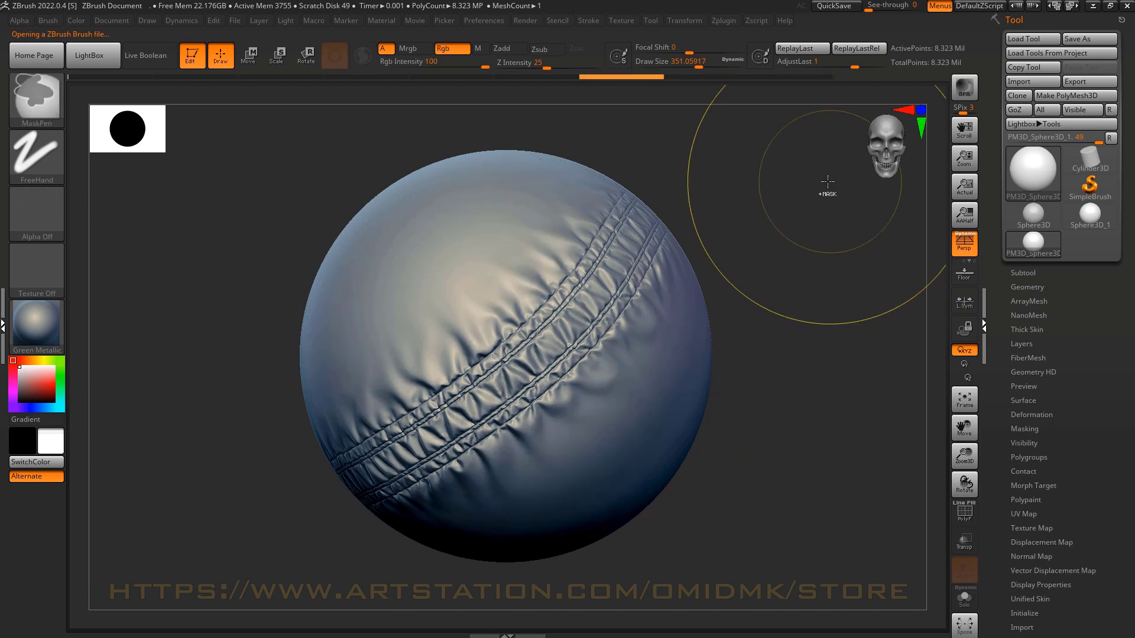
mouse_move(475, 338)
left_mouse_down()
mouse_move(730, 507)
mouse_move(816, 524)
left_mouse_up()
key("ctrl+z")
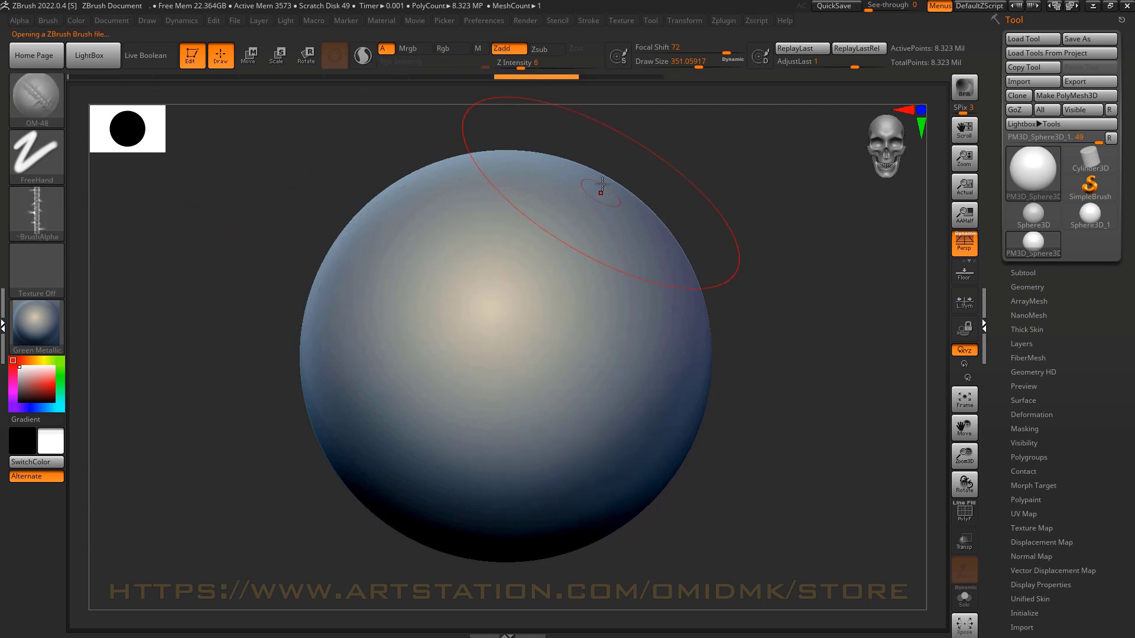
- Test the OM-48 brush with one ladder-like seam from the sphere's upper right to its lower left, and undo it
mouse_move(600, 186)
left_mouse_down()
mouse_move(552, 321)
mouse_move(342, 563)
mouse_move(205, 593)
left_mouse_up()
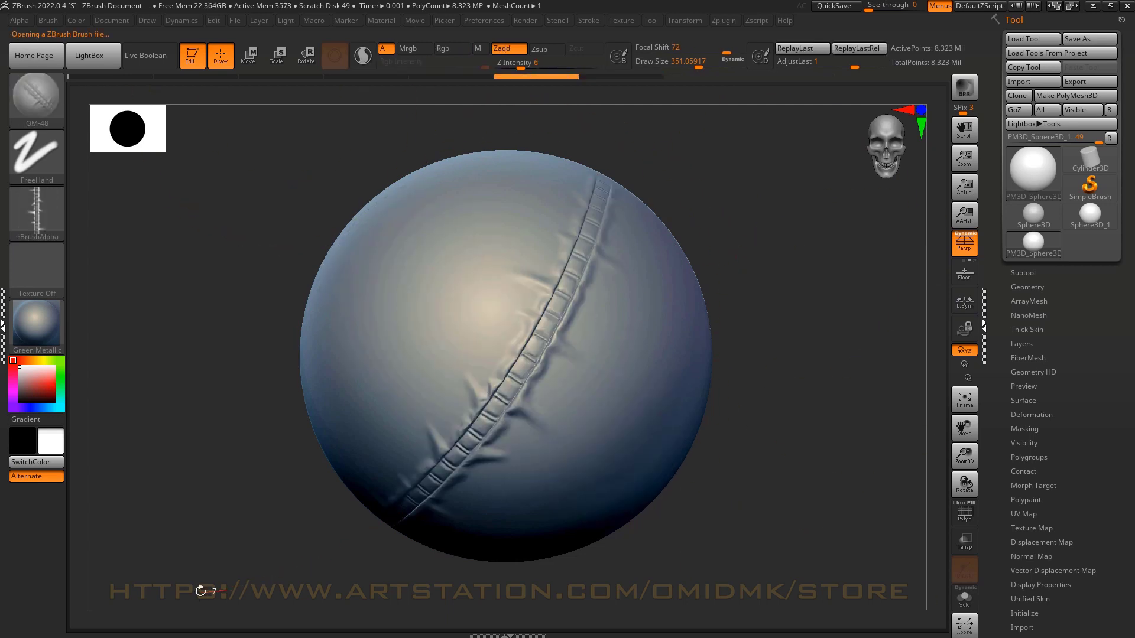
key("ctrl+z")
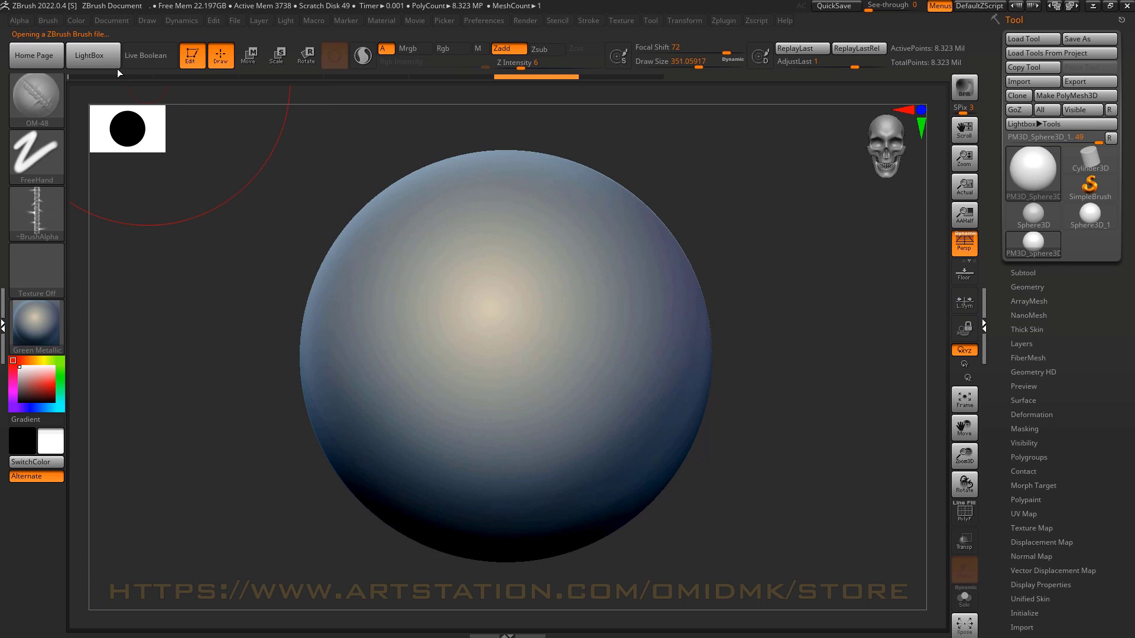
- Load the OM-49 brush, test it with three parallel smooth diagonal seams across the sphere, and undo all three
left_click(117, 67)
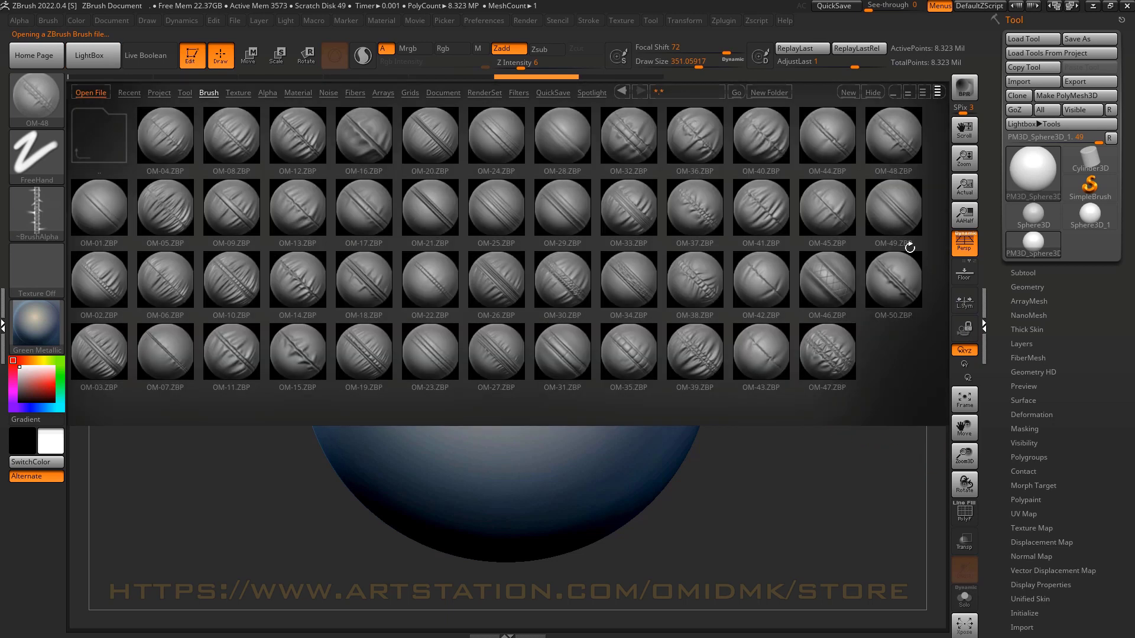
double_click(887, 212)
mouse_move(613, 184)
left_mouse_down()
mouse_move(487, 380)
mouse_move(418, 451)
mouse_move(211, 582)
left_mouse_up()
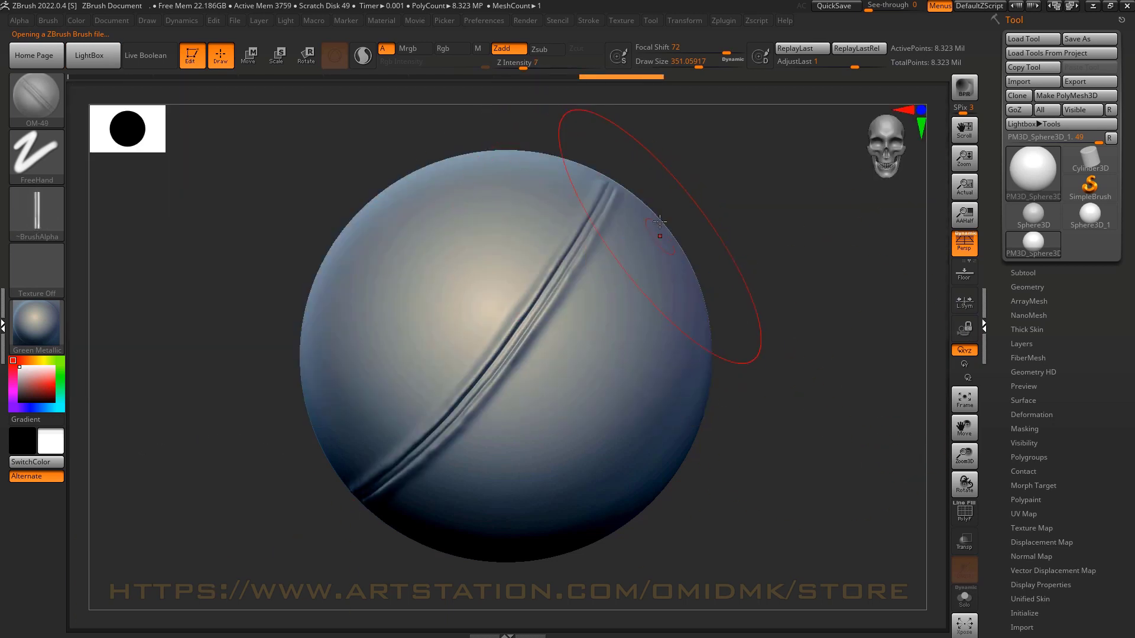
mouse_move(623, 278)
left_mouse_down()
mouse_move(550, 413)
mouse_move(273, 552)
left_mouse_up()
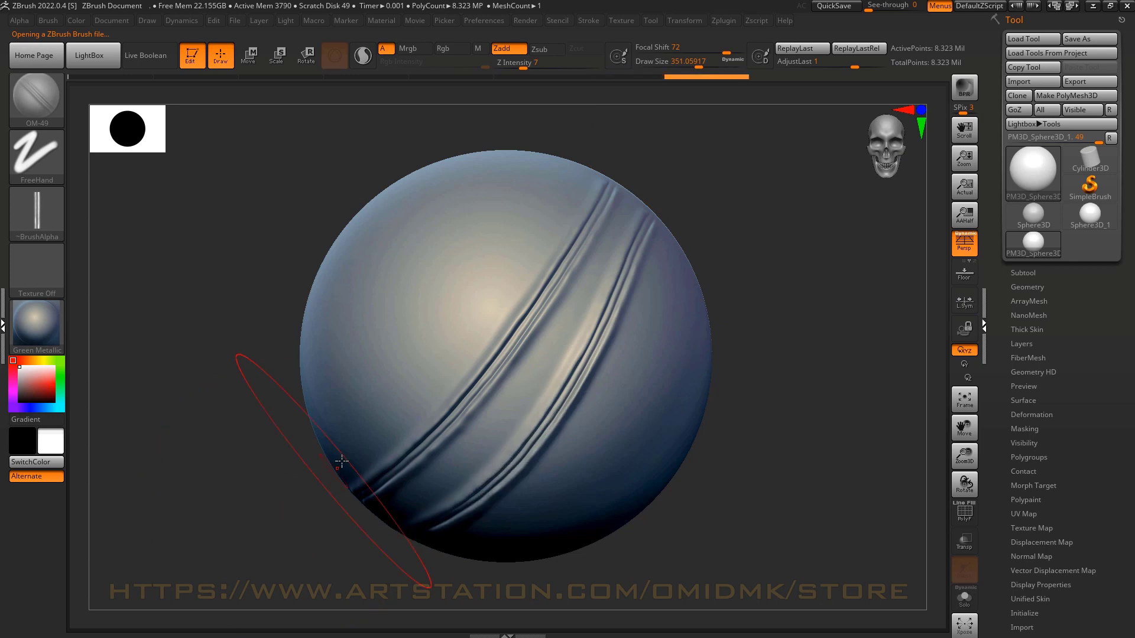
mouse_move(325, 426)
left_mouse_down()
mouse_move(481, 246)
mouse_move(560, 180)
mouse_move(598, 167)
left_mouse_up()
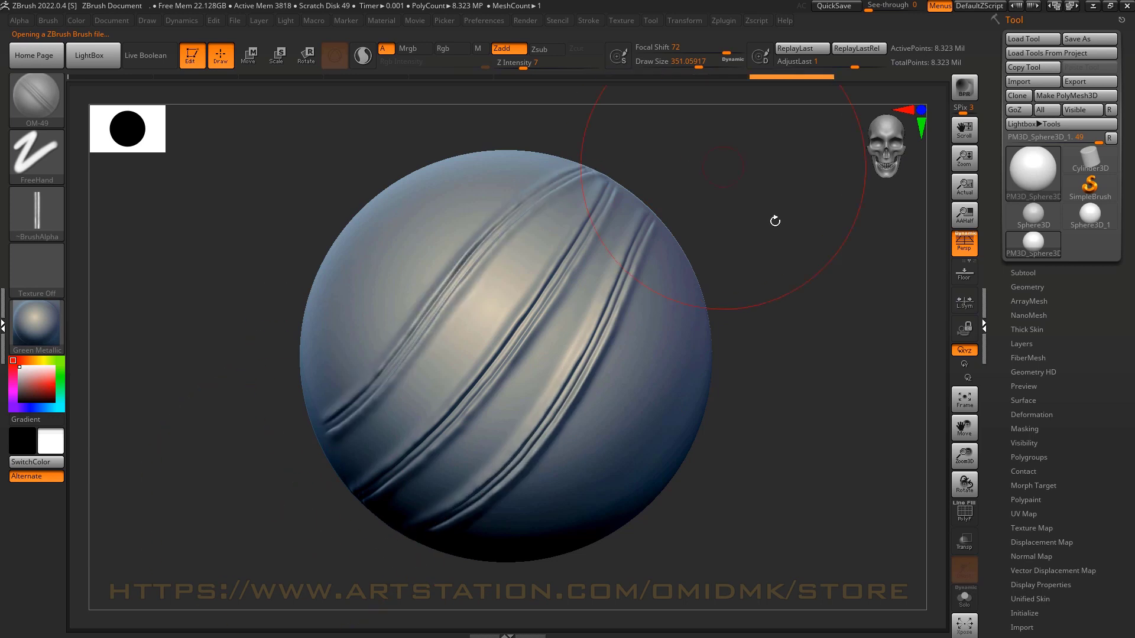
key("ctrl")
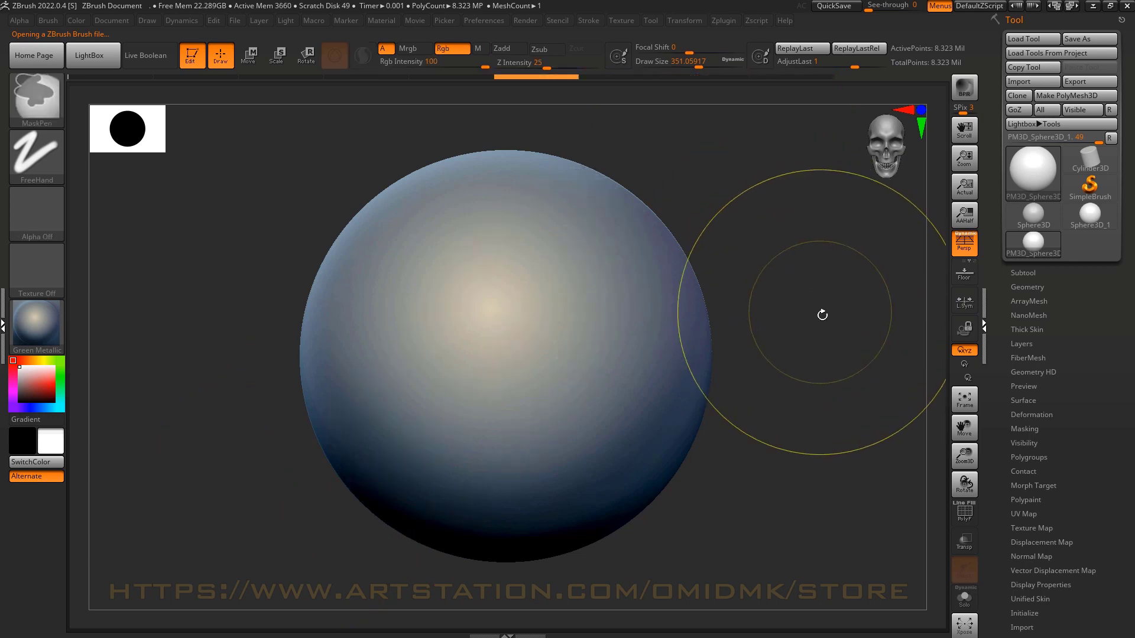